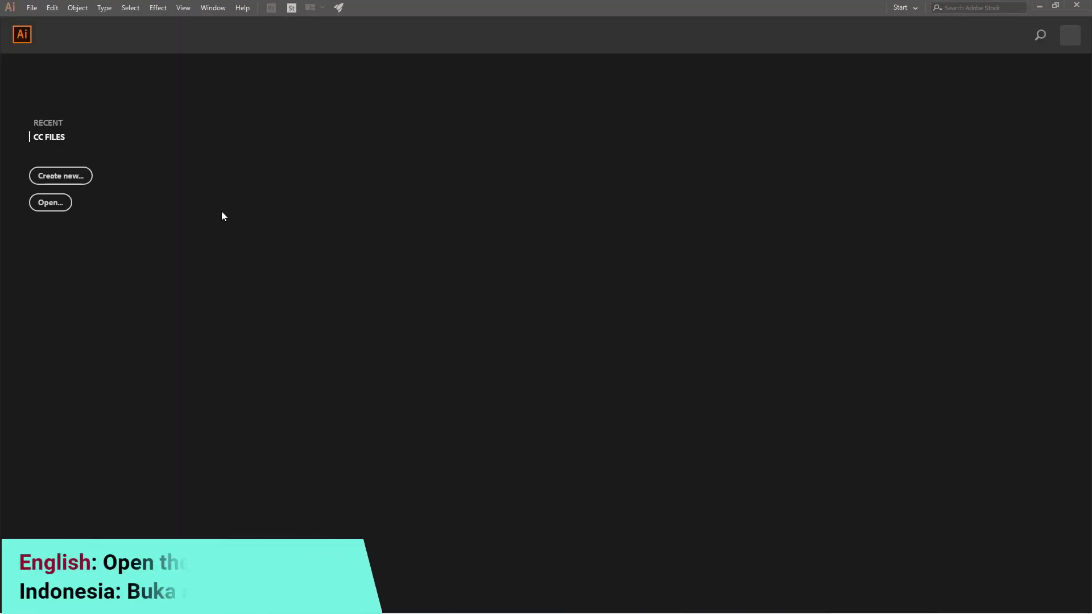
Create a new document 1000 px wide and 1000 px high
{"action": "left_click", "coordinate": [64, 177]}
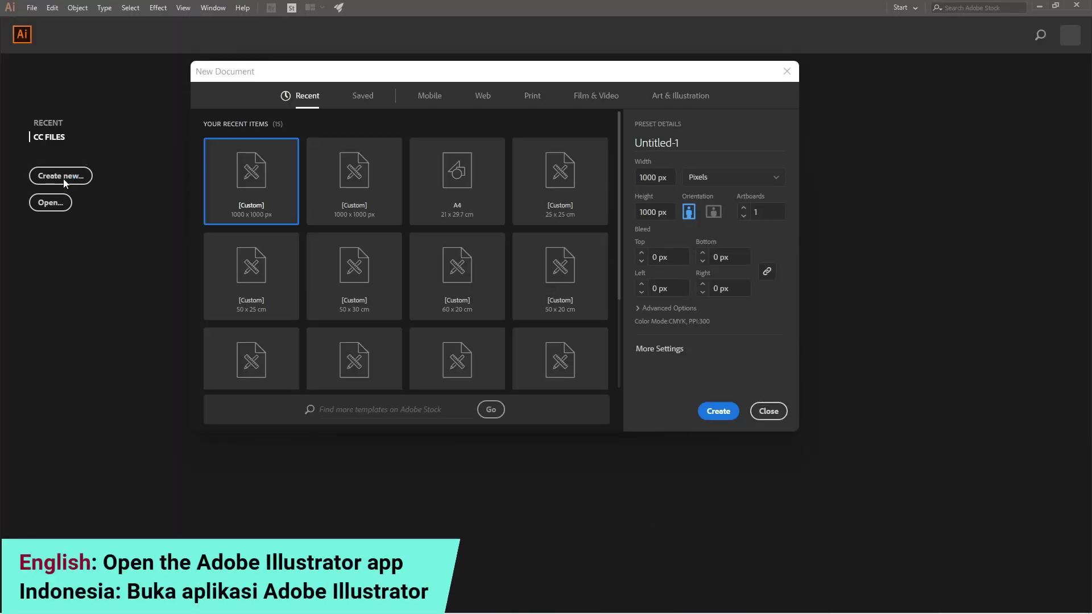
{"action": "left_click", "coordinate": [776, 177]}
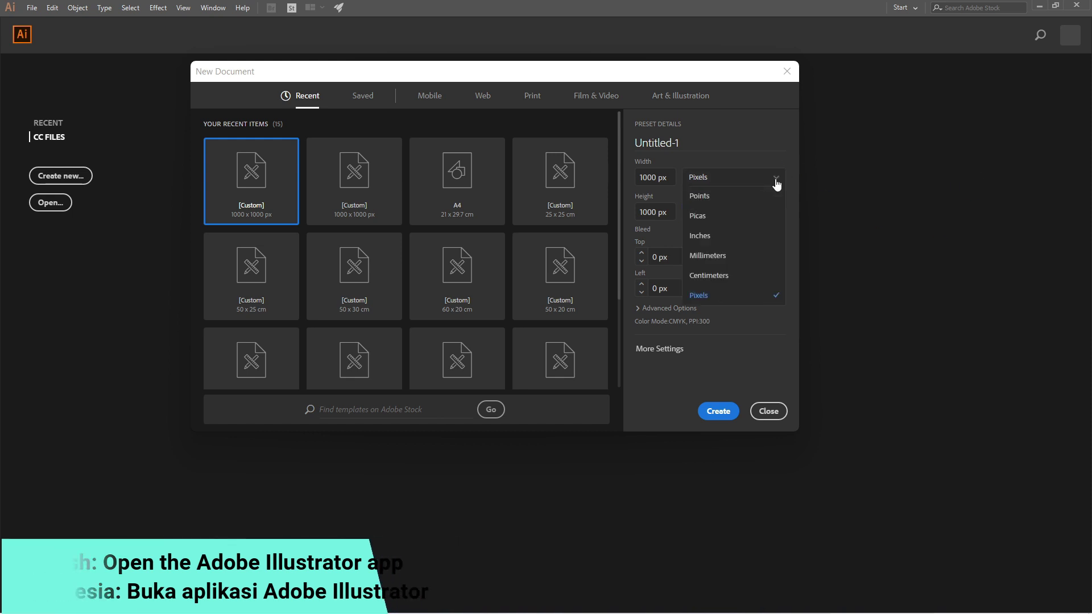
{"action": "left_click", "coordinate": [775, 302]}
{"action": "double_click", "coordinate": [676, 177]}
{"action": "type", "text": "10"}
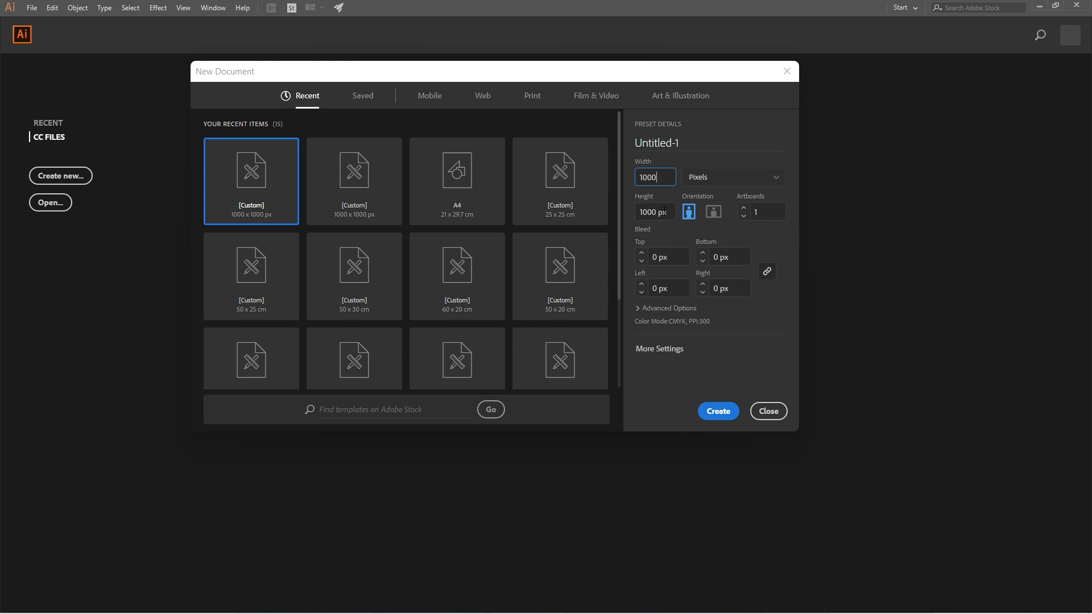
{"action": "double_click", "coordinate": [669, 212]}
{"action": "type", "text": "1"}
{"action": "left_click", "coordinate": [717, 411]}
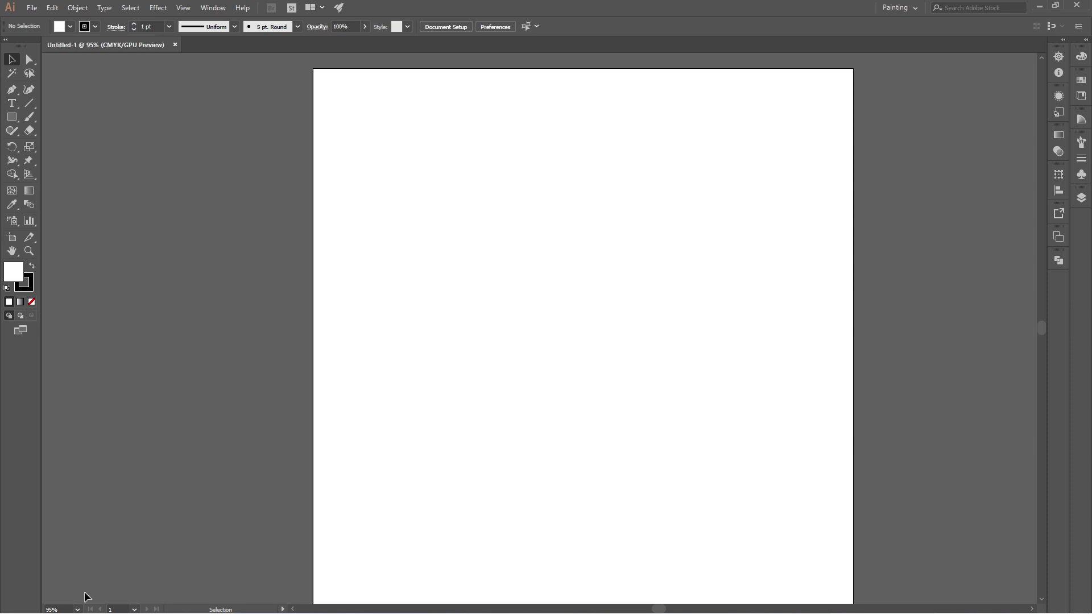
Fit the artboard on screen and draw a vertical line about 602 px long at its horizontal centre
{"action": "left_click", "coordinate": [78, 609]}
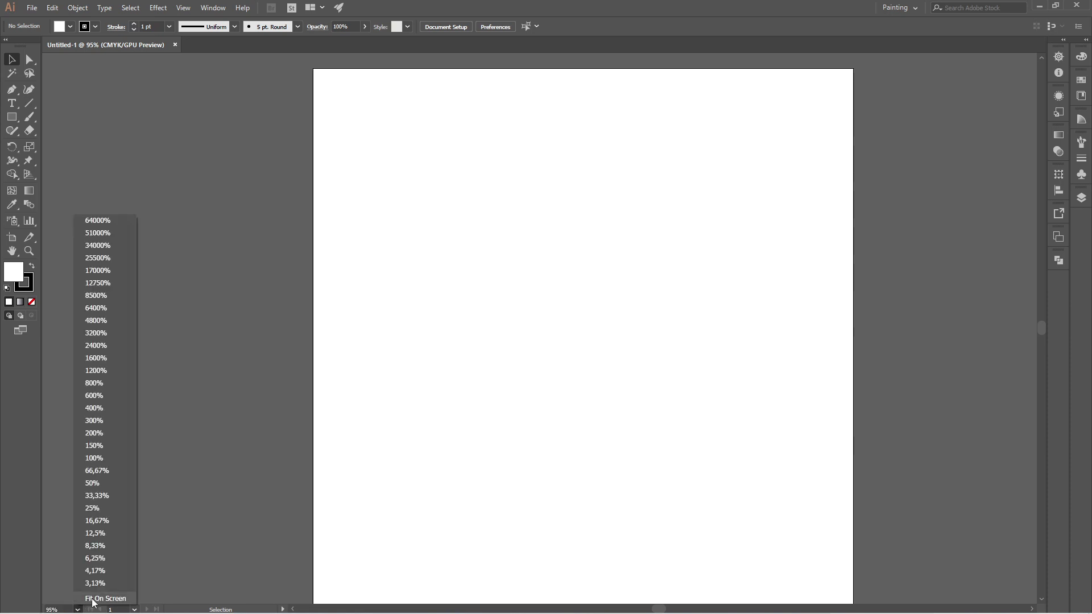
{"action": "left_click", "coordinate": [102, 598]}
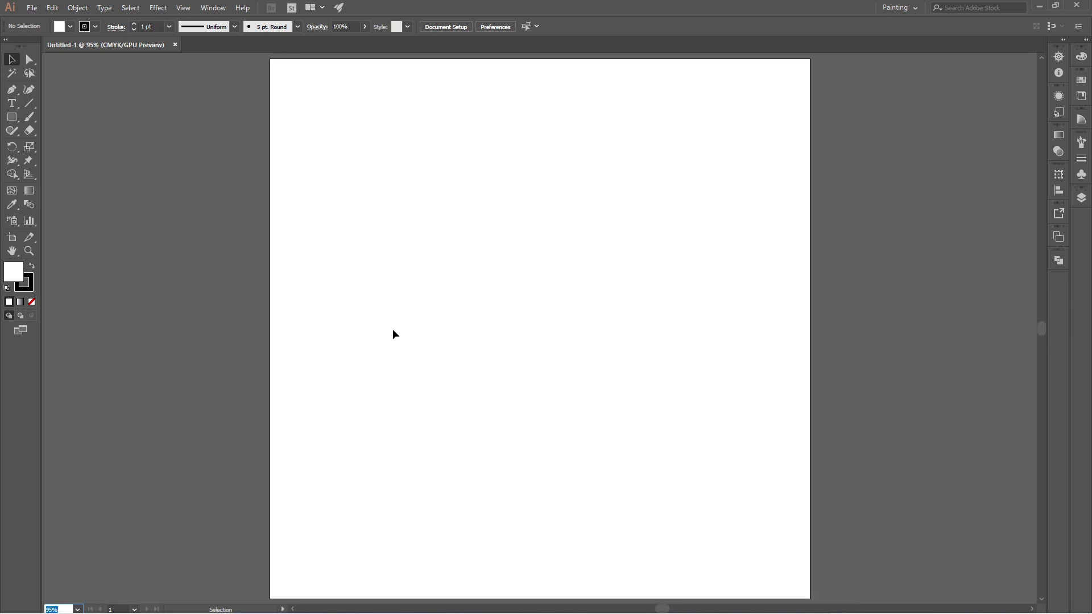
{"action": "left_click", "coordinate": [28, 105]}
{"action": "left_click_drag", "start_coordinate": [539, 329], "coordinate": [539, 484]}
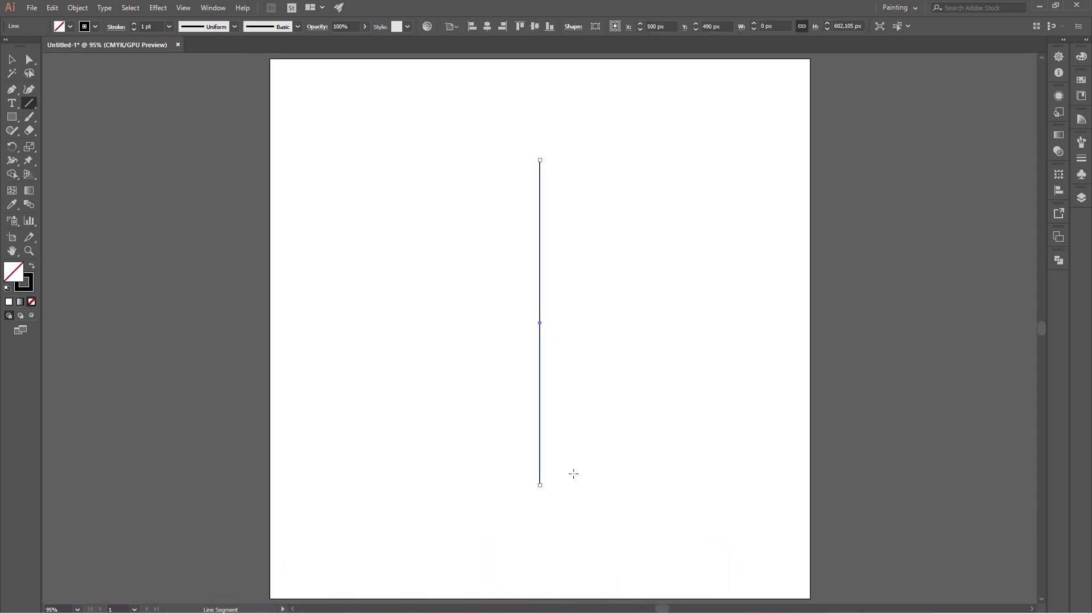
Centre the line vertically on the artboard and set its stroke weight to 0.5 pt
{"action": "left_click", "coordinate": [532, 30]}
{"action": "left_click", "coordinate": [168, 29]}
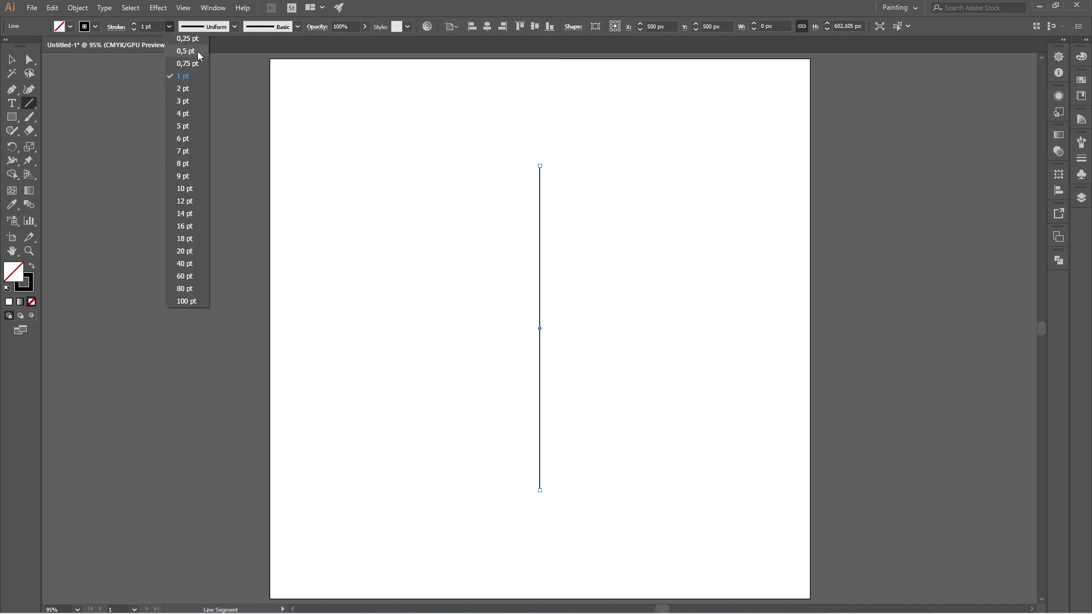
{"action": "left_click", "coordinate": [197, 51]}
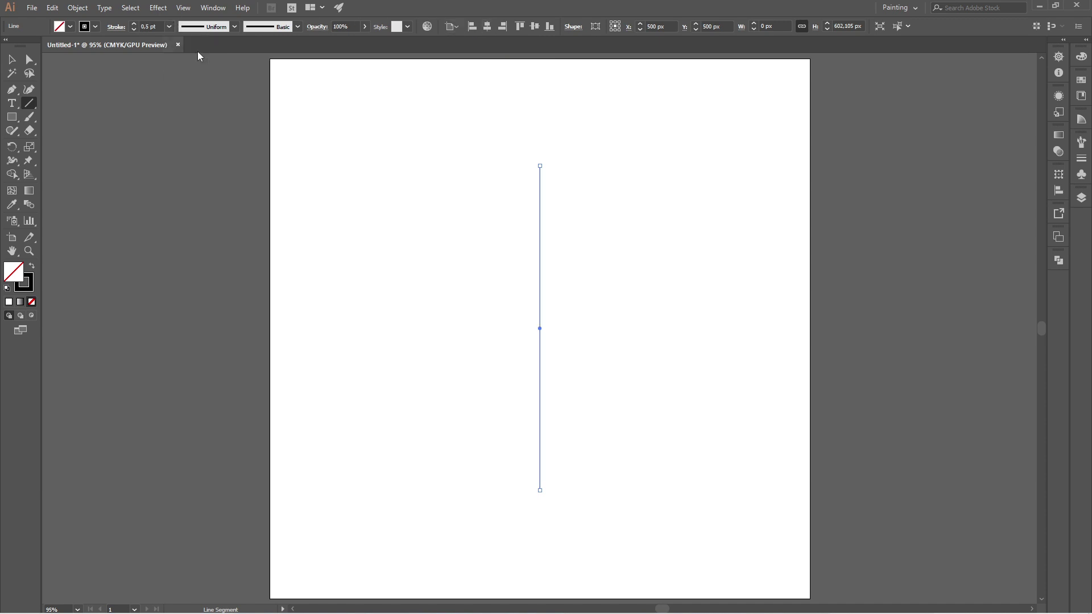
Copy the line, paste it in front, and move the copy to X 515 px
{"action": "left_click", "coordinate": [52, 8]}
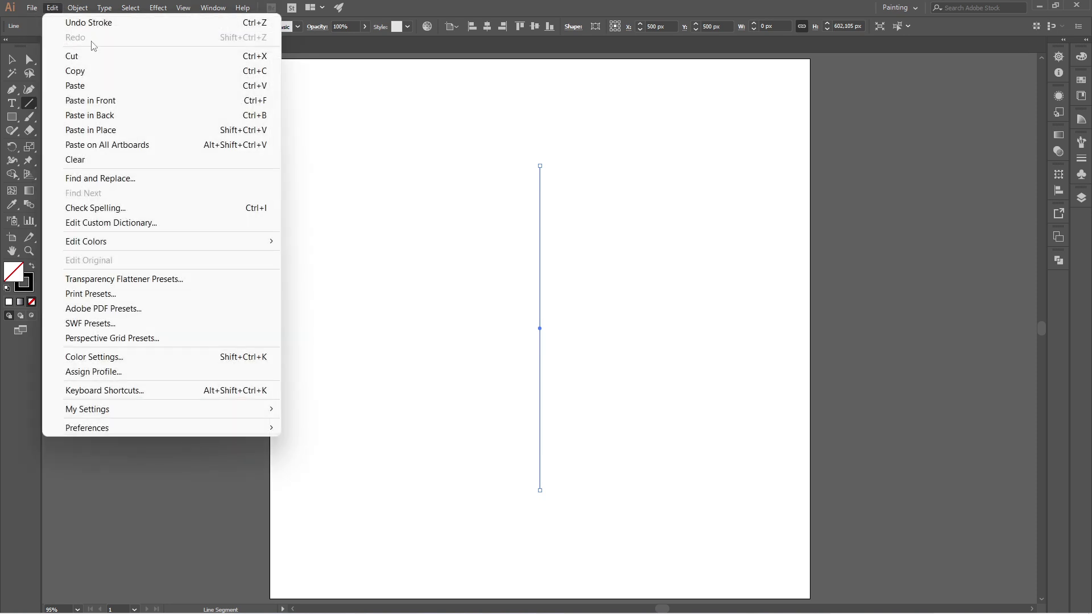
{"action": "left_click", "coordinate": [100, 71]}
{"action": "left_click", "coordinate": [55, 8]}
{"action": "left_click", "coordinate": [91, 100]}
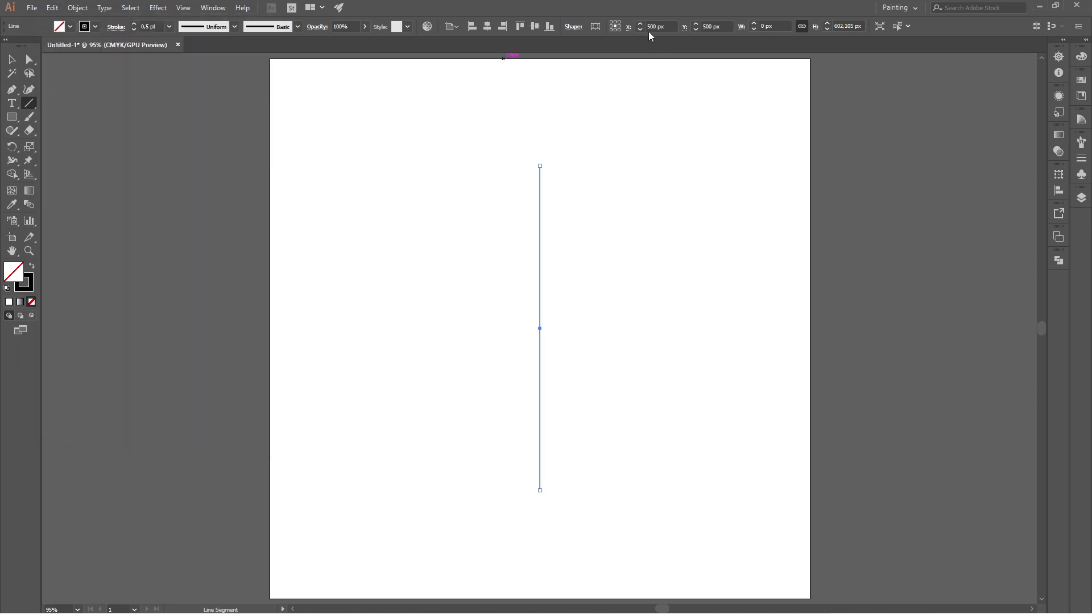
{"action": "left_click", "coordinate": [654, 27]}
{"action": "type", "text": "515"}
{"action": "key", "text": "Return"}
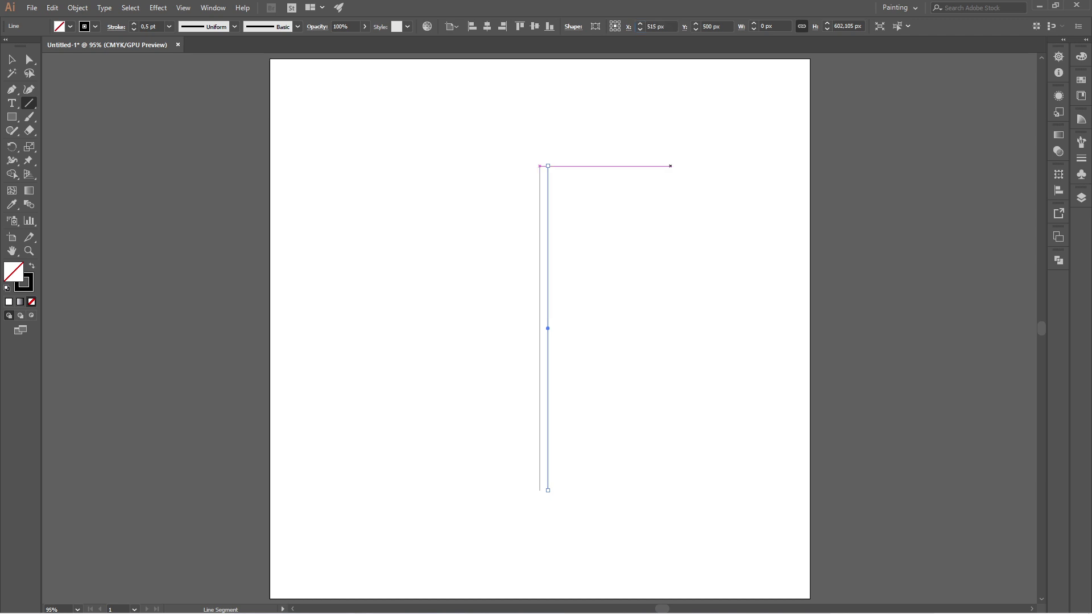
Duplicate the original line 15 px sideways and repeat the duplication until there are six evenly spaced lines
{"action": "left_click", "coordinate": [11, 58]}
{"action": "left_click", "coordinate": [487, 340]}
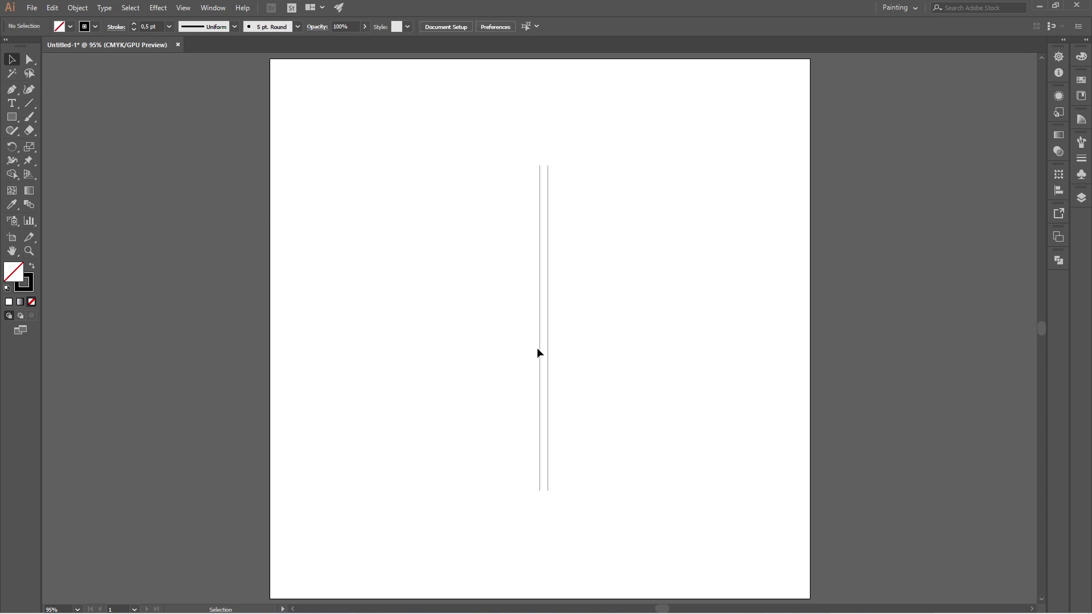
{"action": "left_click_drag", "start_coordinate": [539, 348], "coordinate": [550, 347]}
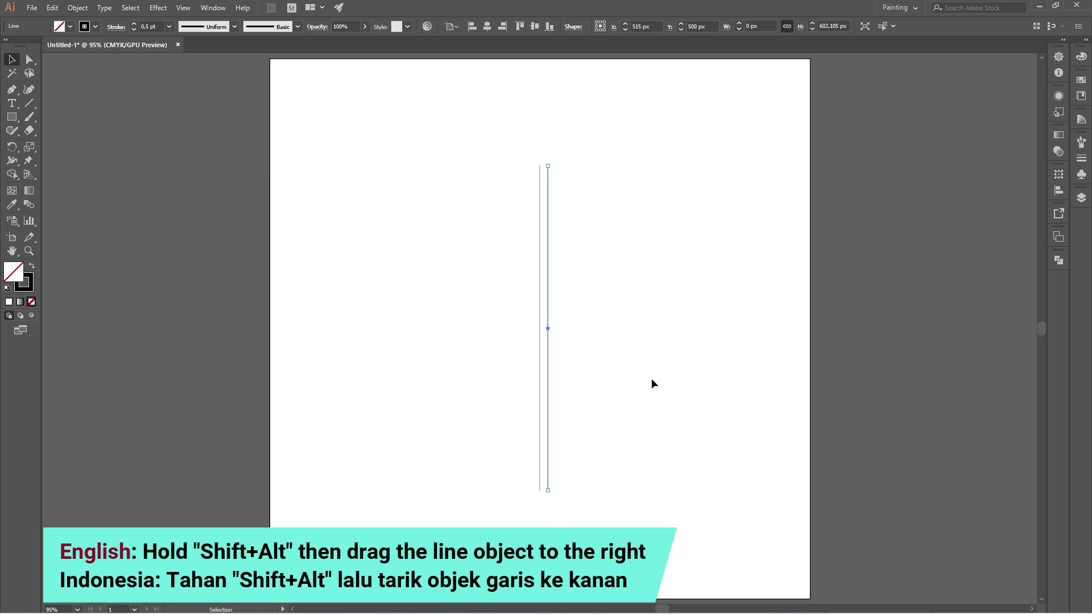
{"action": "key", "text": "ctrl+d"}
{"action": "key", "text": "ctrl+d"}
{"action": "key", "text": "ctrl+d"}
{"action": "key", "text": "ctrl+d"}
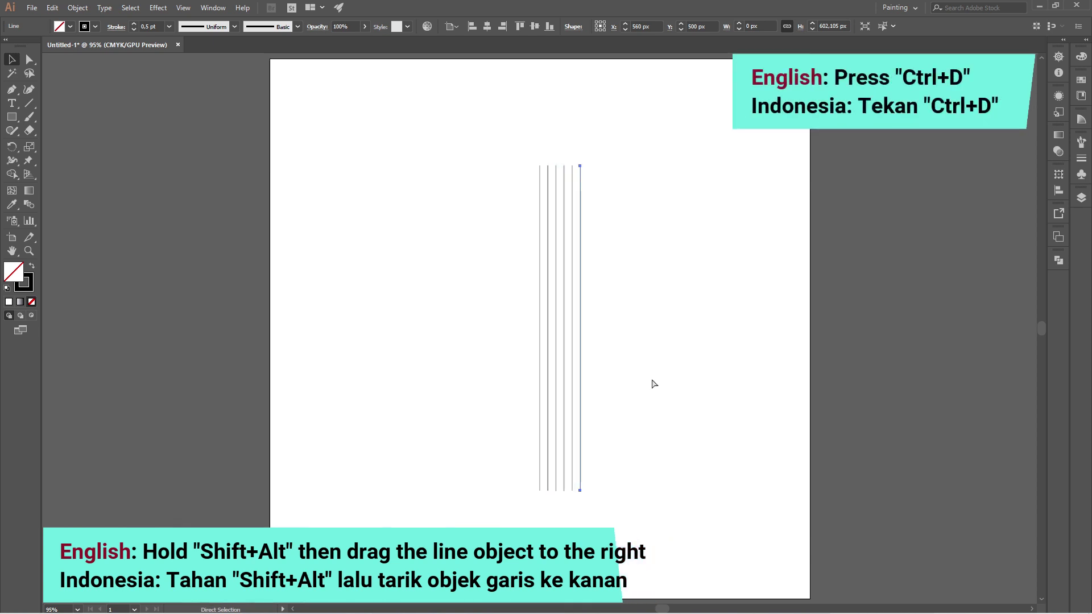
Delete the extra line that overlaps the second line of the row
{"action": "left_click", "coordinate": [612, 367]}
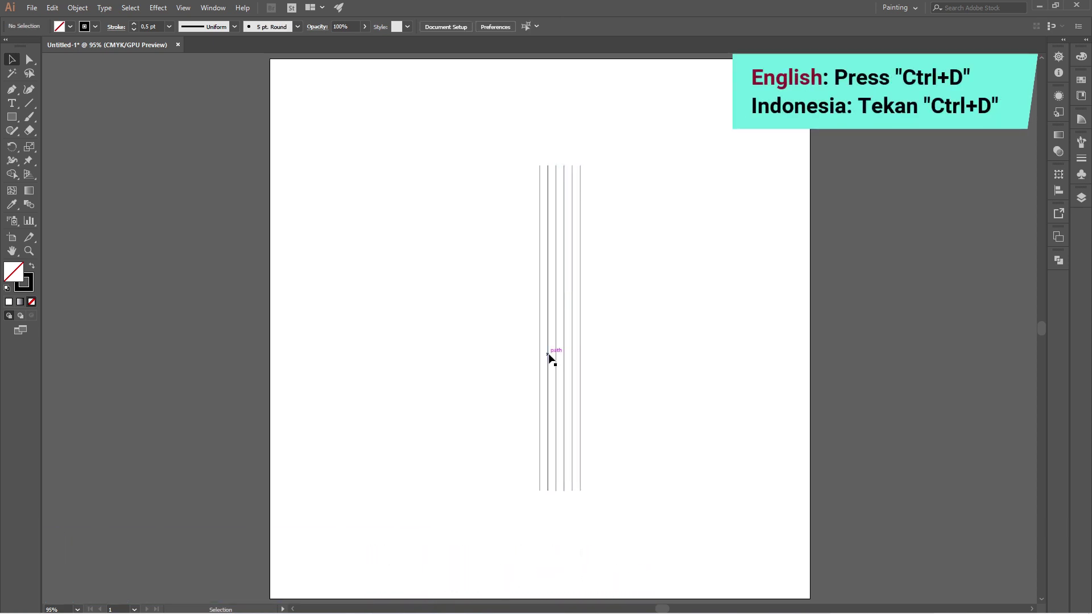
{"action": "left_click", "coordinate": [549, 357]}
{"action": "key", "text": "Delete"}
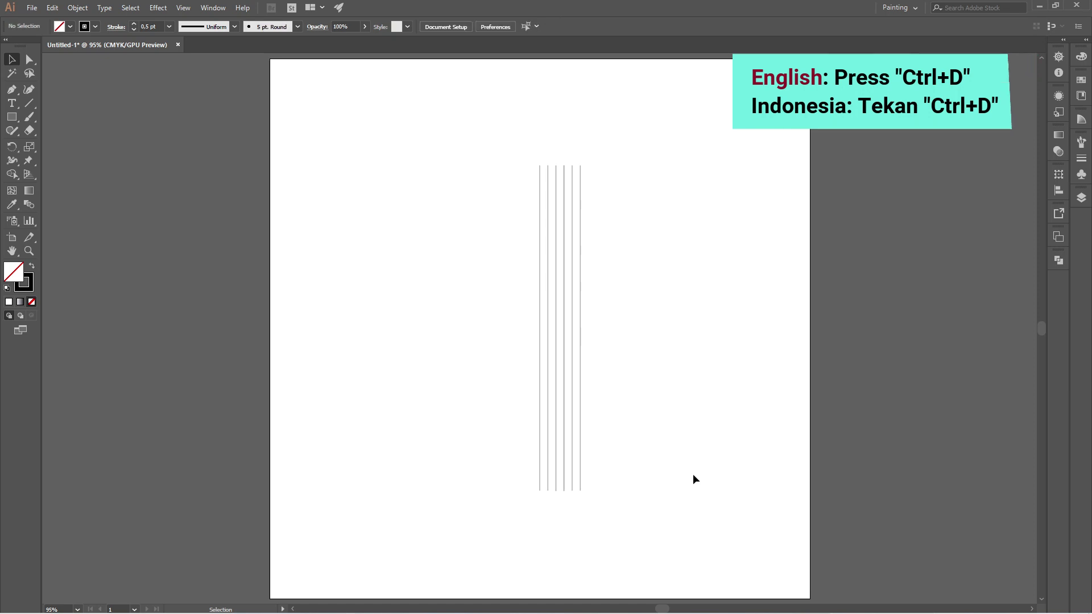
Group the six vertical lines and centre the group horizontally on the artboard
{"action": "left_click_drag", "start_coordinate": [498, 124], "coordinate": [592, 173]}
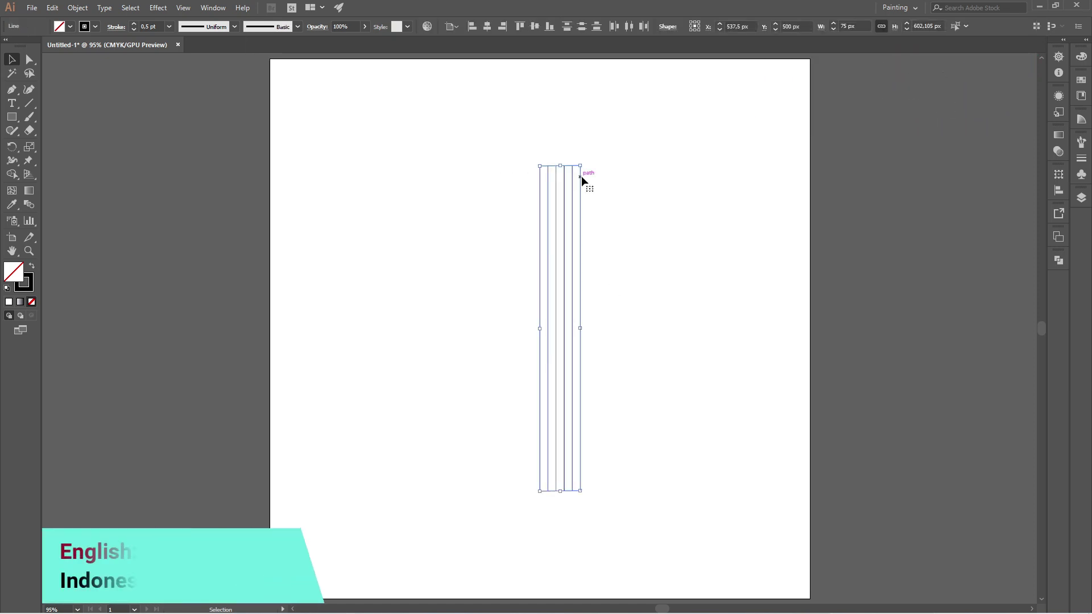
{"action": "right_click", "coordinate": [581, 177]}
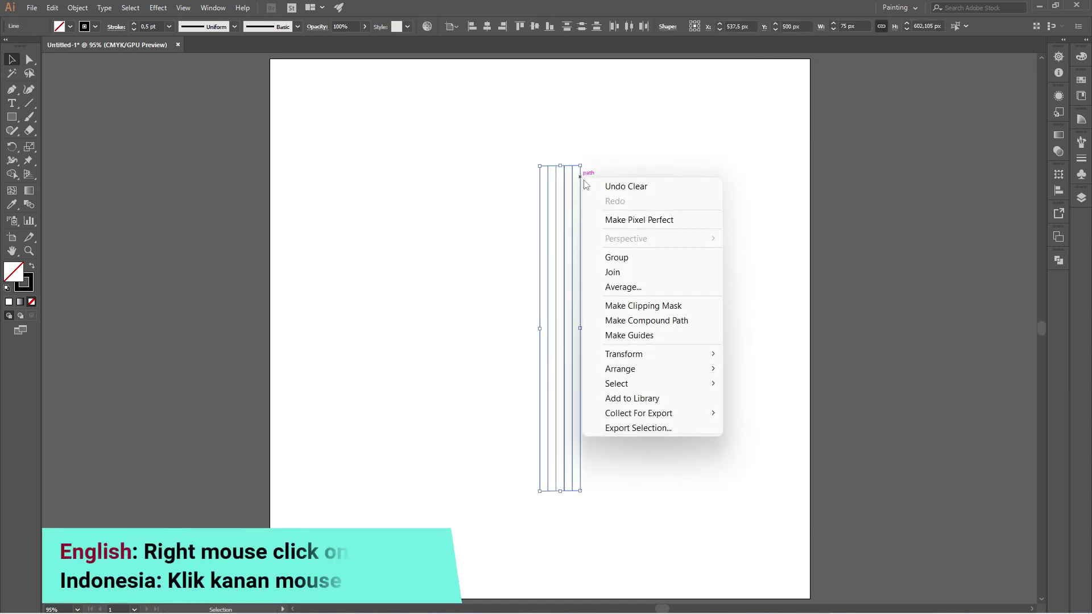
{"action": "left_click", "coordinate": [655, 259]}
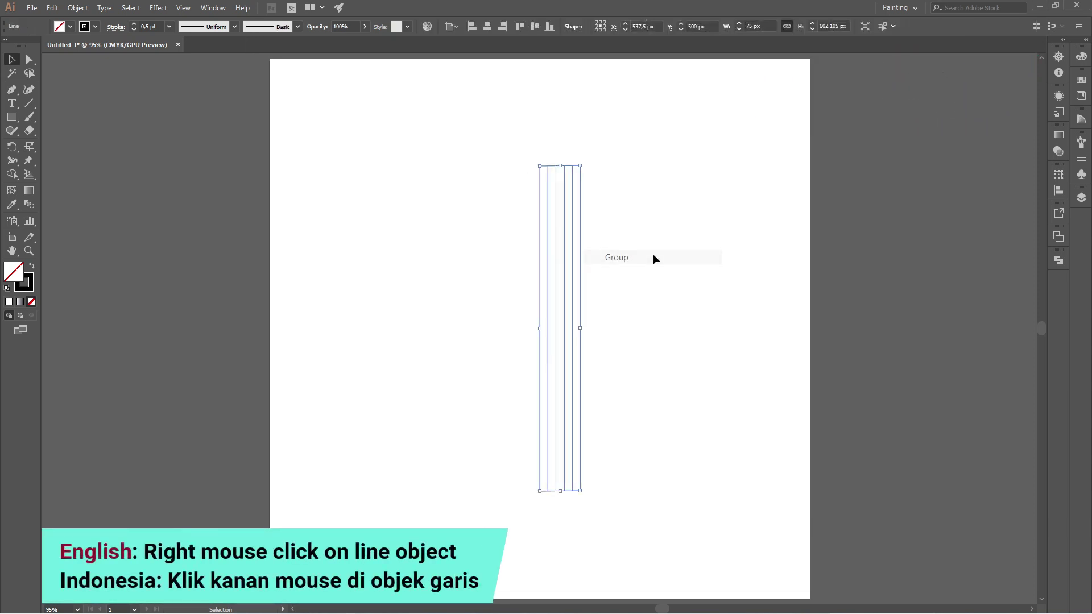
{"action": "left_click", "coordinate": [488, 28]}
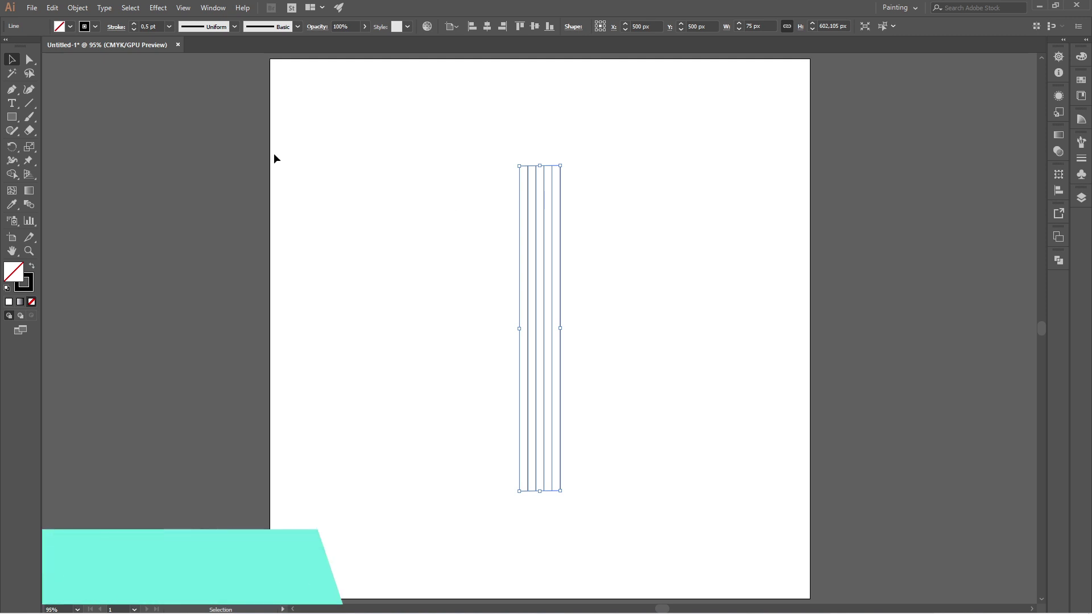
Make a copy of the line group rotated by 60°
{"action": "double_click", "coordinate": [11, 147]}
{"action": "type", "text": "60"}
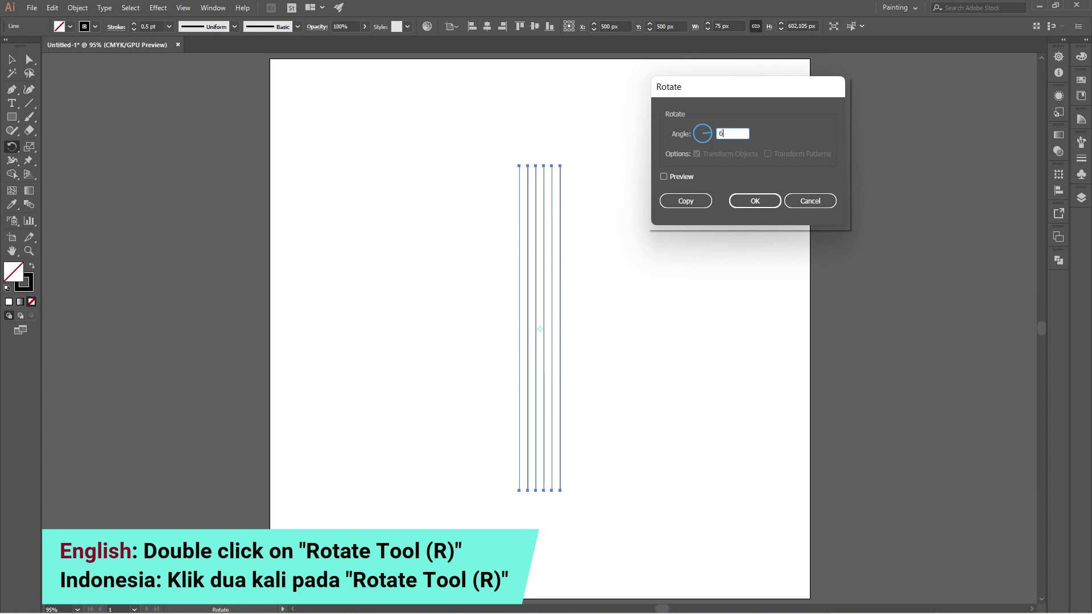
{"action": "left_click", "coordinate": [686, 201]}
Make a reflected copy of the rotated line group across the horizontal axis
{"action": "left_click_drag", "start_coordinate": [11, 146], "coordinate": [45, 161]}
{"action": "double_click", "coordinate": [12, 147]}
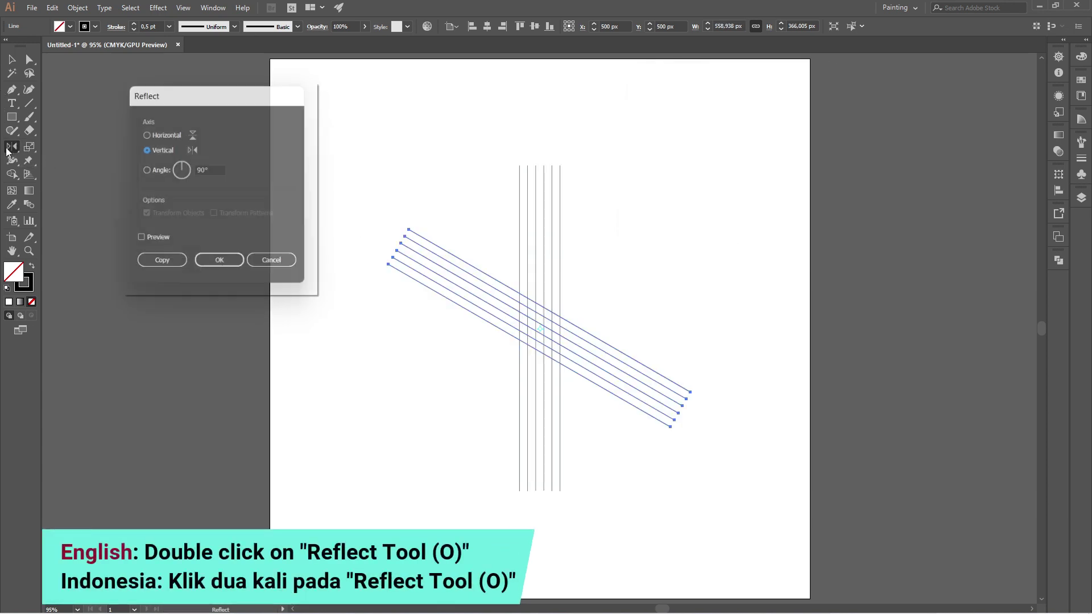
{"action": "left_click", "coordinate": [146, 134]}
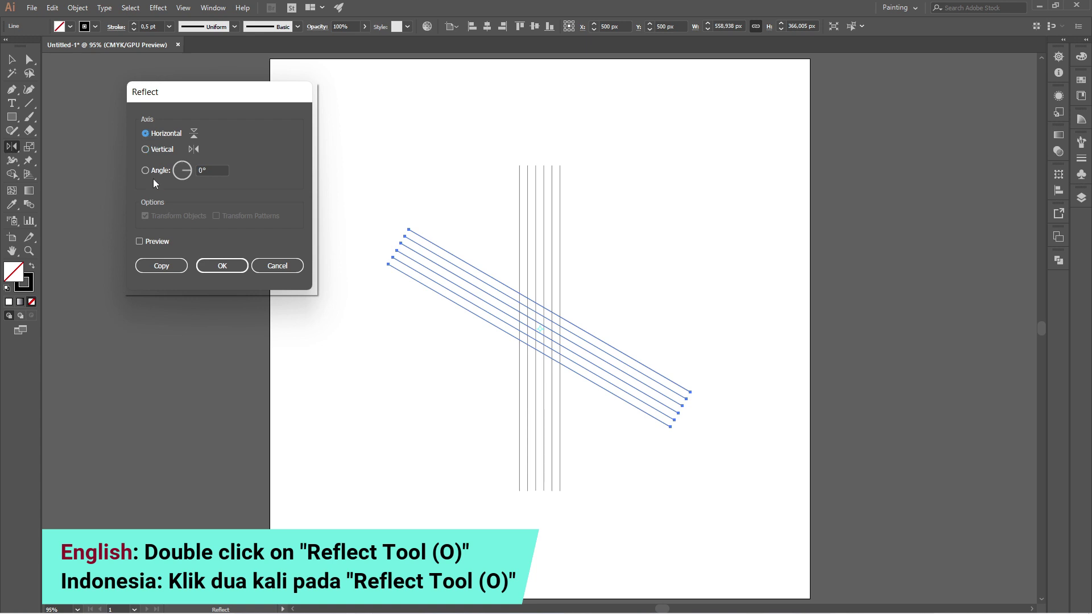
{"action": "left_click", "coordinate": [163, 266]}
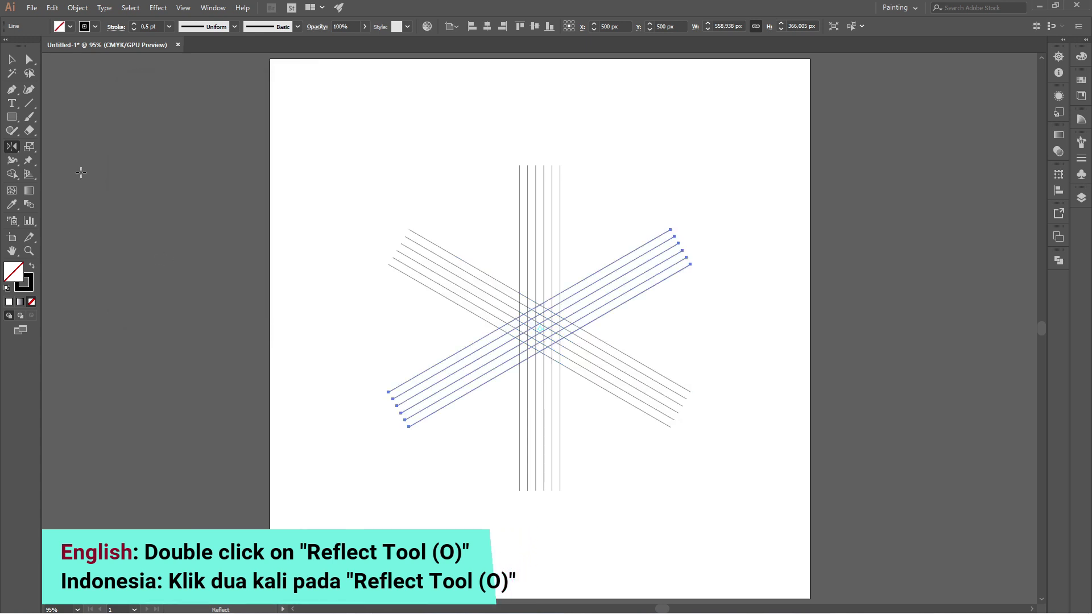
Select all three line groups and build the S's upper chevron at the crossing with Shape Builder, using black fill and no stroke
{"action": "key", "text": "v"}
{"action": "left_click_drag", "start_coordinate": [447, 176], "coordinate": [630, 418]}
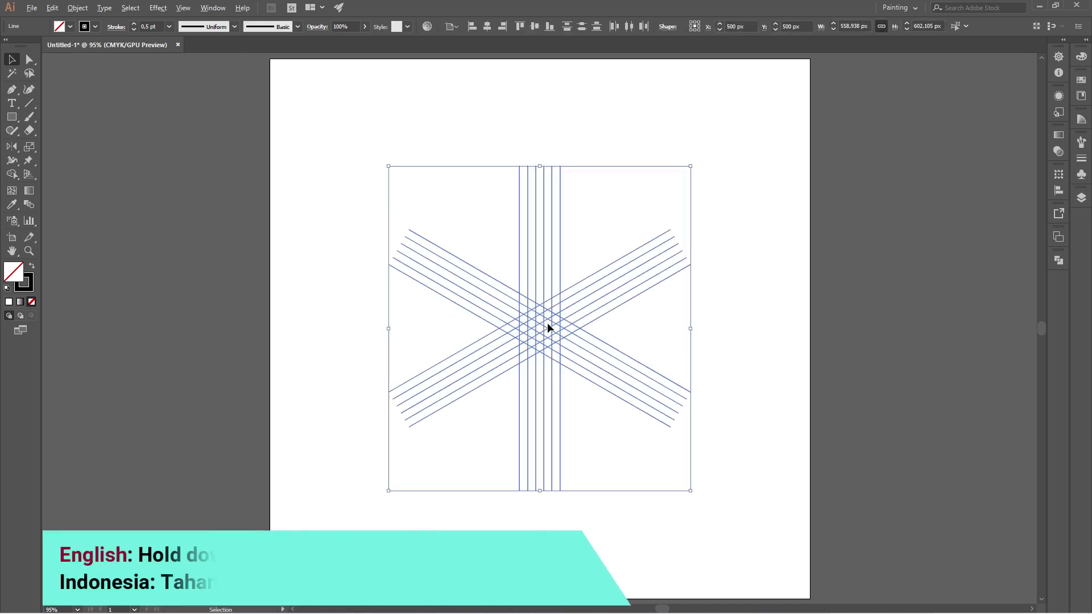
{"action": "scroll", "coordinate": [547, 322], "scroll_direction": "up", "scroll_amount": 5}
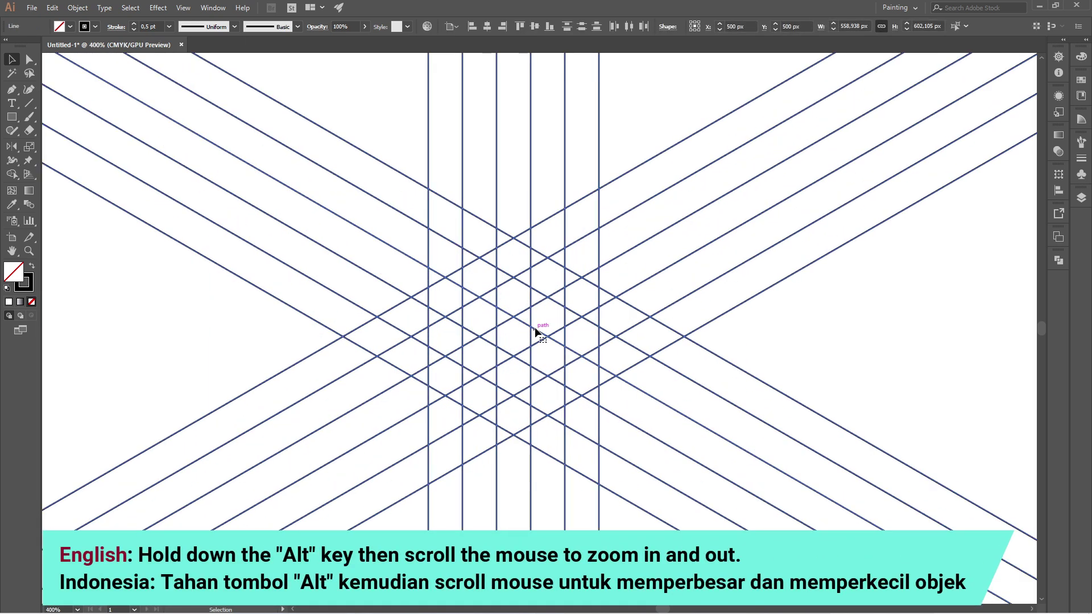
{"action": "left_click", "coordinate": [12, 175]}
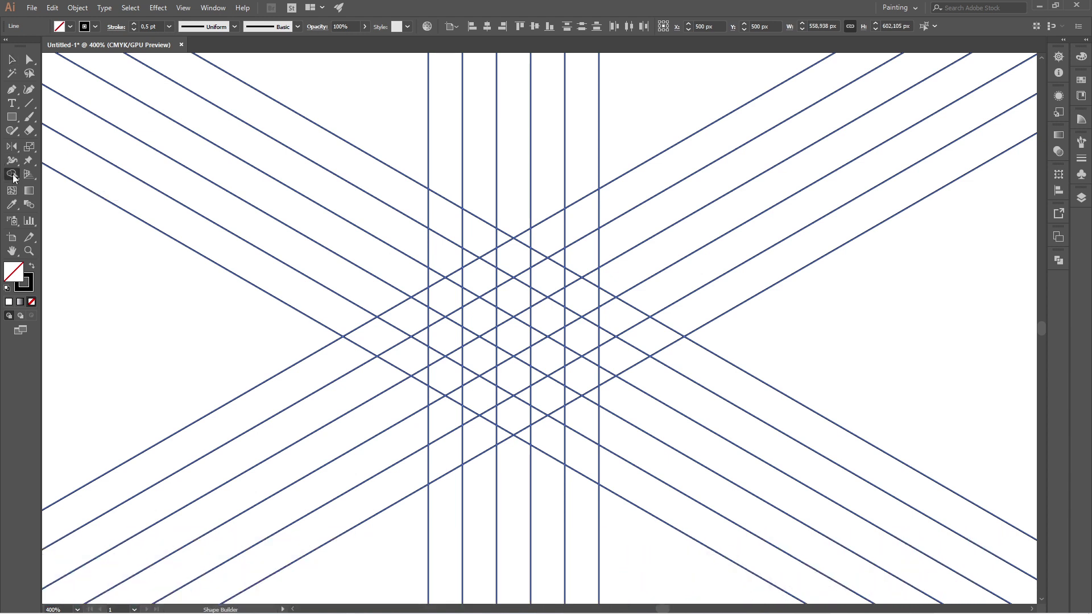
{"action": "left_click", "coordinate": [33, 266]}
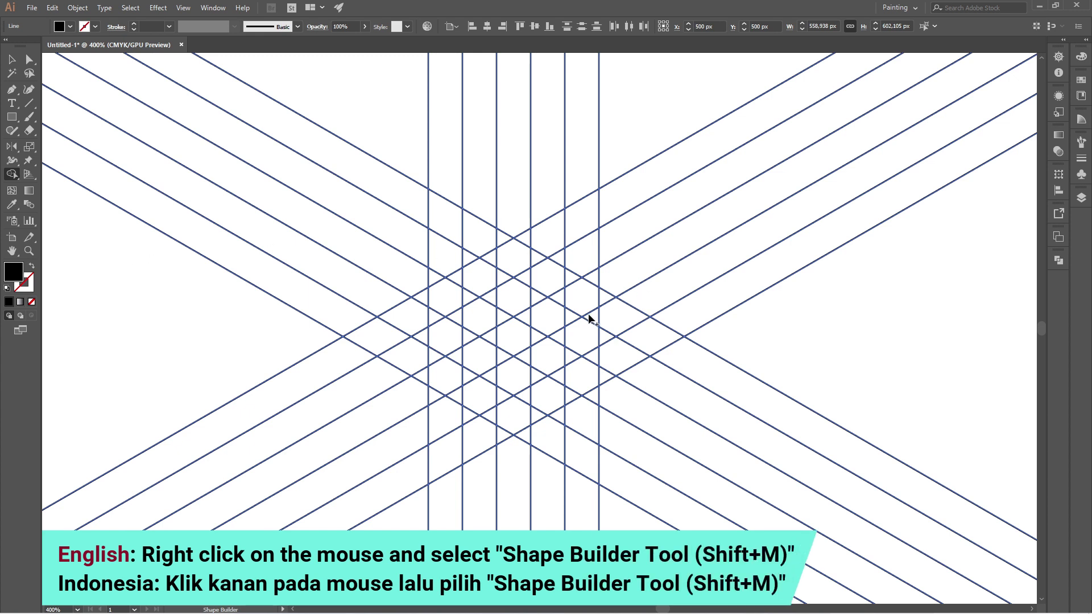
{"action": "mouse_move", "coordinate": [589, 316]}
{"action": "left_mouse_down"}
{"action": "mouse_move", "coordinate": [546, 284]}
{"action": "mouse_move", "coordinate": [573, 280]}
{"action": "mouse_move", "coordinate": [526, 281]}
{"action": "left_mouse_up"}
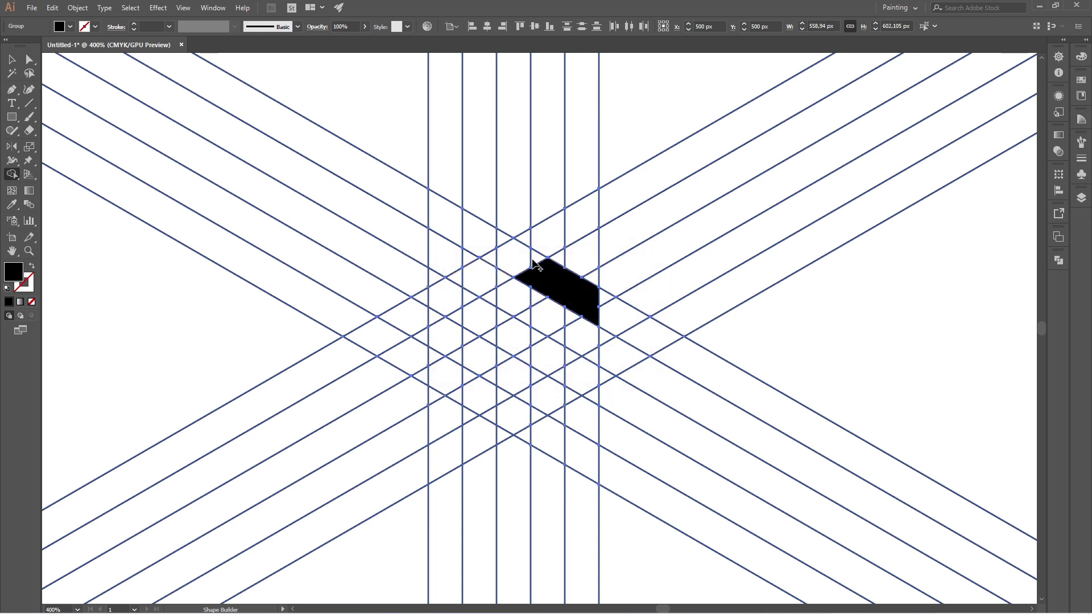
{"action": "left_click", "coordinate": [509, 262]}
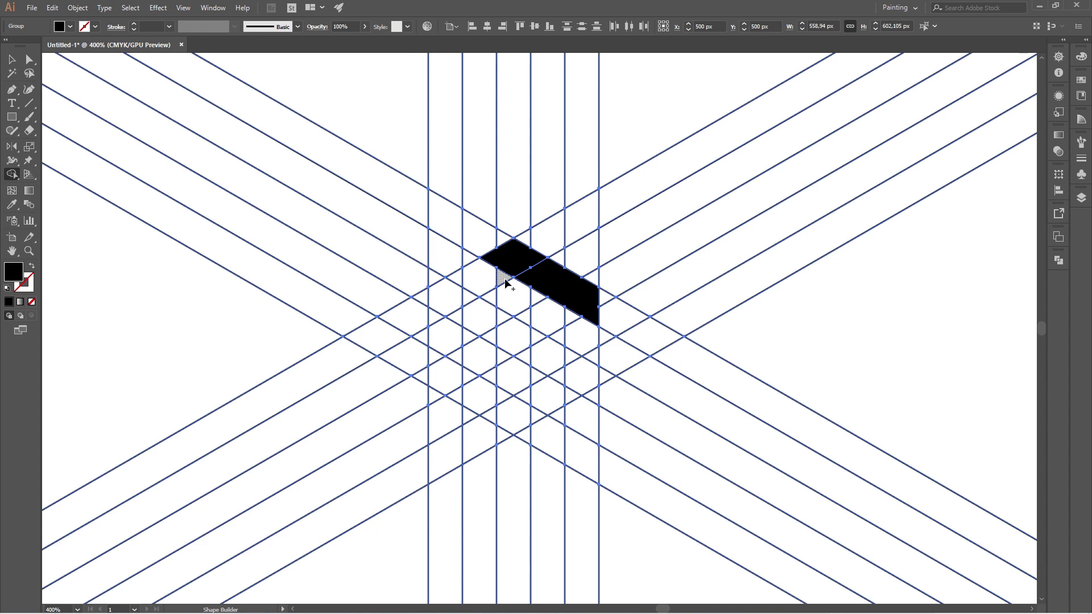
{"action": "left_click", "coordinate": [472, 284]}
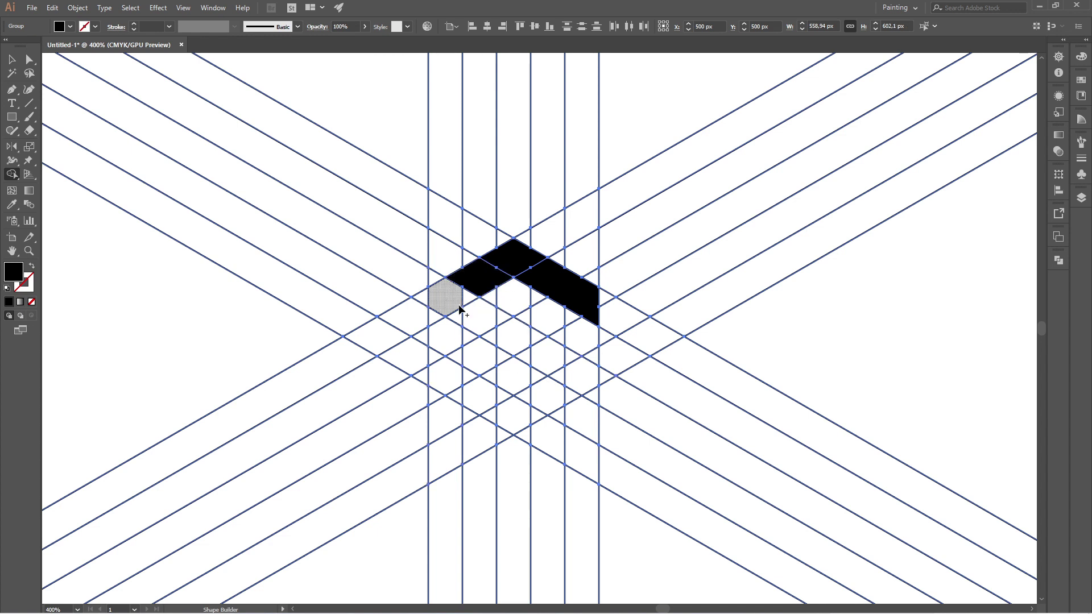
Merge the S's middle diagonal, lower-right, bottom and lower-left areas into black shapes with Shape Builder
{"action": "mouse_move", "coordinate": [446, 302]}
{"action": "left_mouse_down"}
{"action": "mouse_move", "coordinate": [583, 379]}
{"action": "mouse_move", "coordinate": [555, 372]}
{"action": "mouse_move", "coordinate": [535, 336]}
{"action": "mouse_move", "coordinate": [458, 314]}
{"action": "left_mouse_up"}
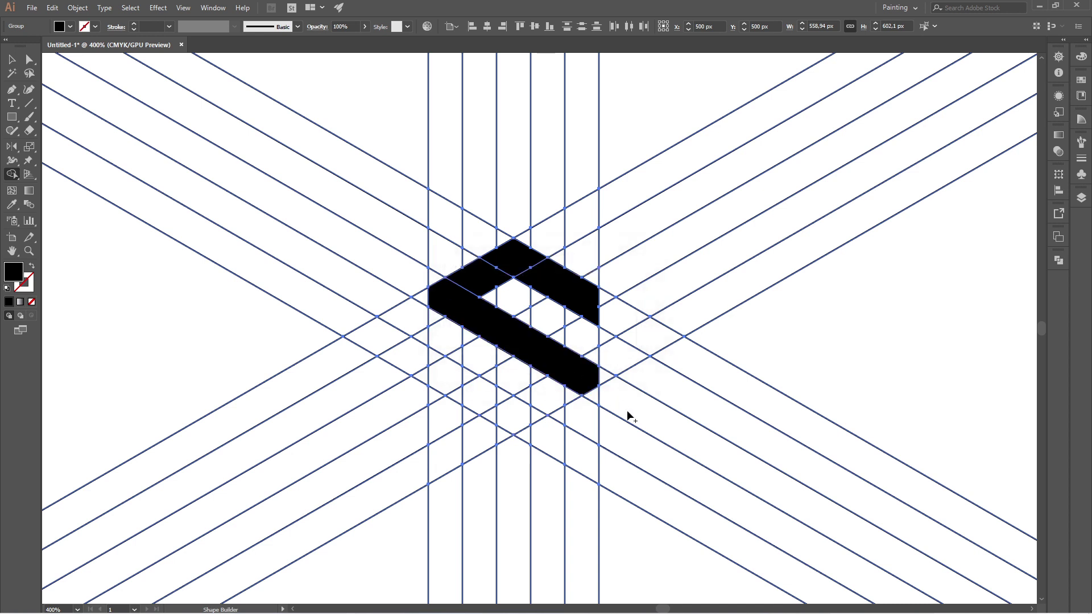
{"action": "left_click_drag", "start_coordinate": [548, 396], "coordinate": [524, 400]}
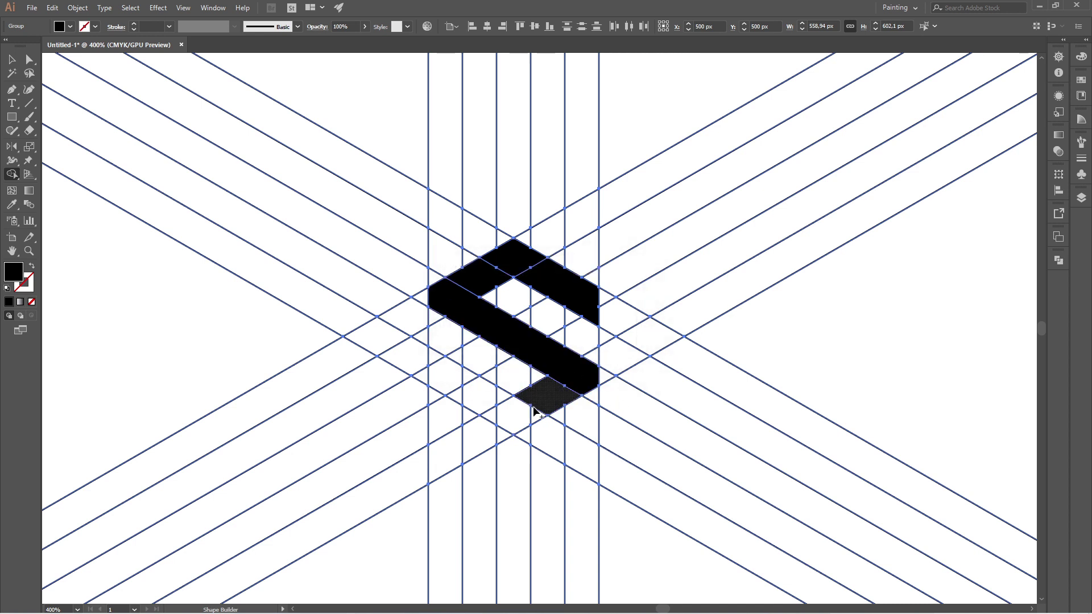
{"action": "left_click", "coordinate": [503, 414]}
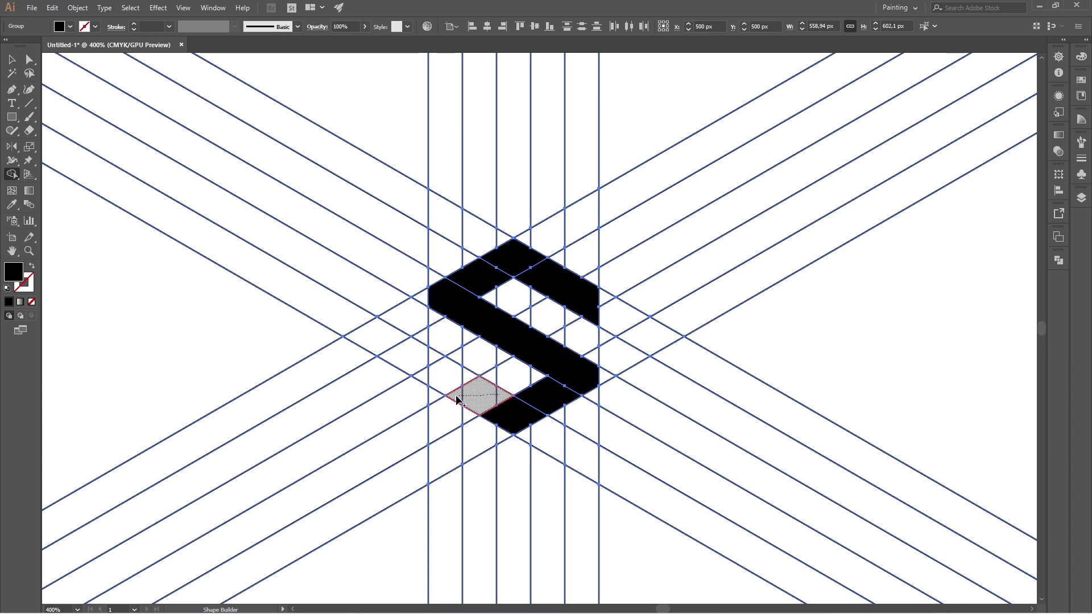
{"action": "mouse_move", "coordinate": [457, 400]}
{"action": "left_mouse_down"}
{"action": "mouse_move", "coordinate": [438, 365]}
{"action": "mouse_move", "coordinate": [529, 402]}
{"action": "left_mouse_up"}
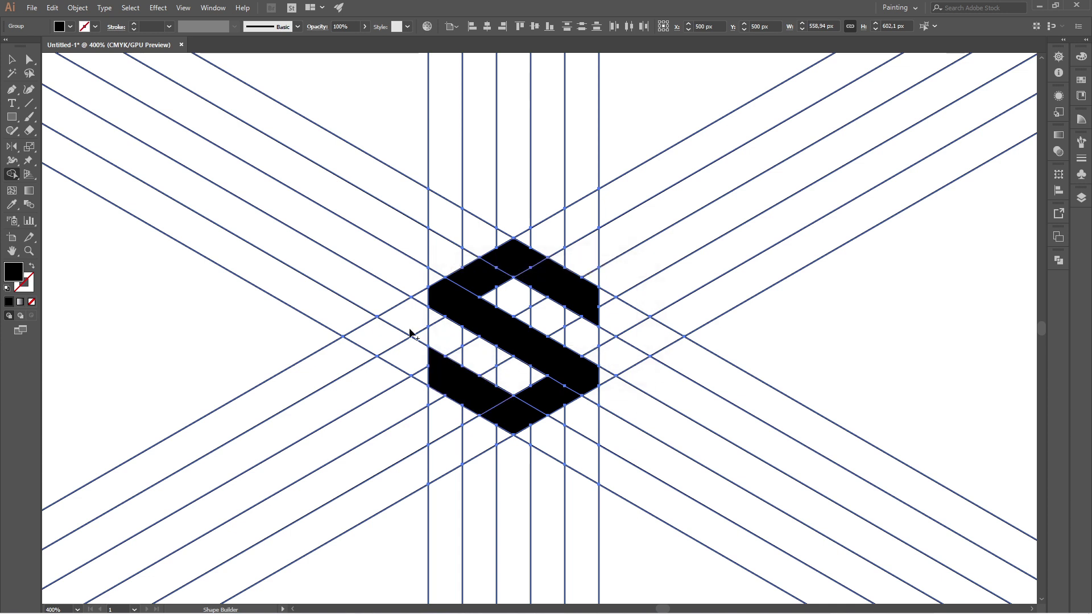
Ungroup the line group that contains the black S shapes
{"action": "left_click", "coordinate": [12, 59]}
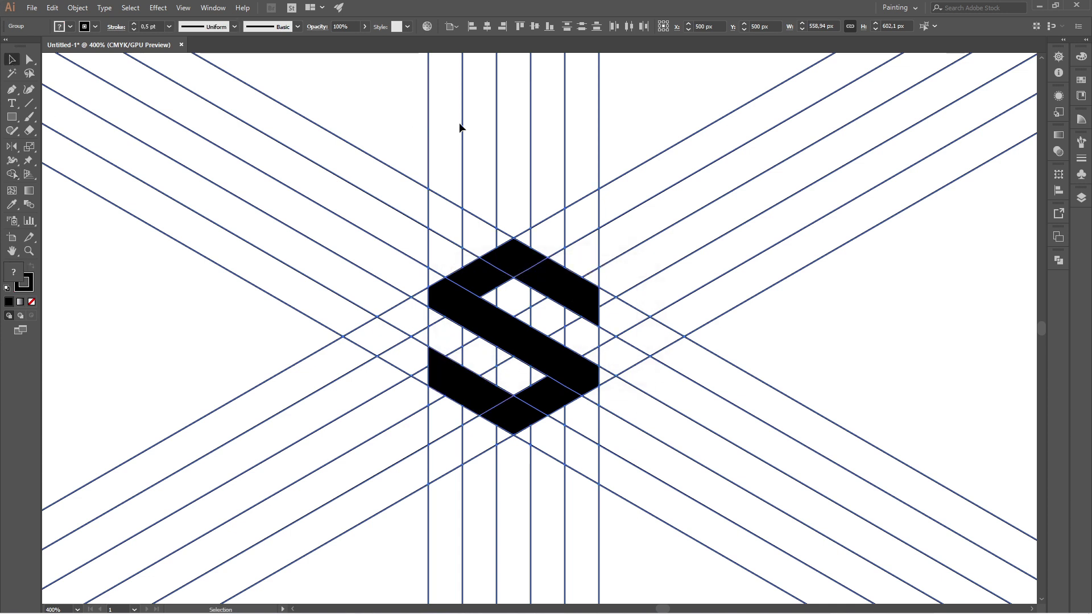
{"action": "left_click", "coordinate": [389, 97]}
{"action": "left_click", "coordinate": [590, 297]}
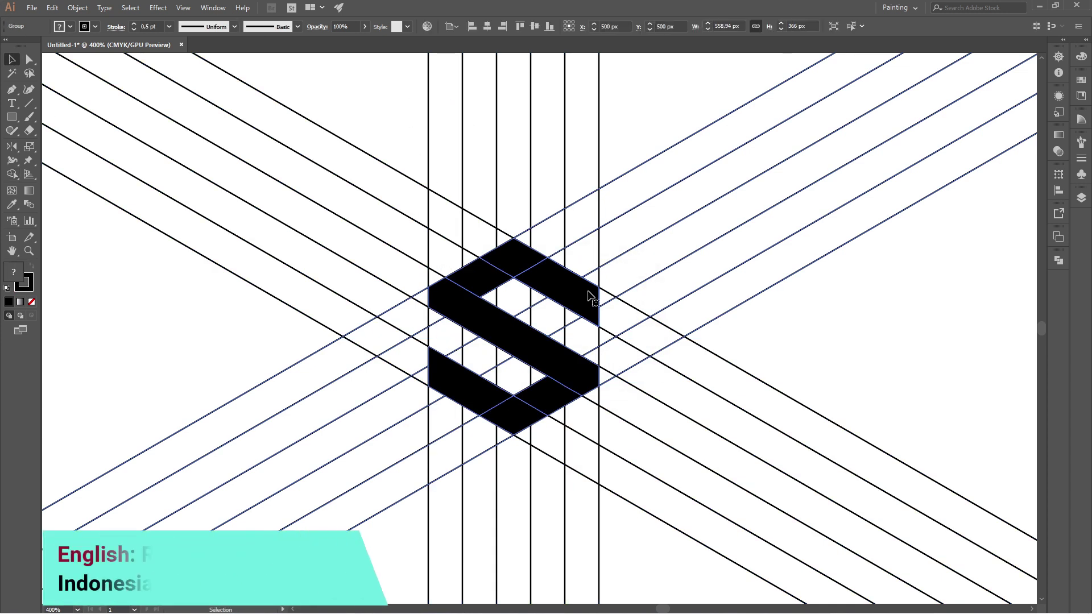
{"action": "right_click", "coordinate": [590, 293]}
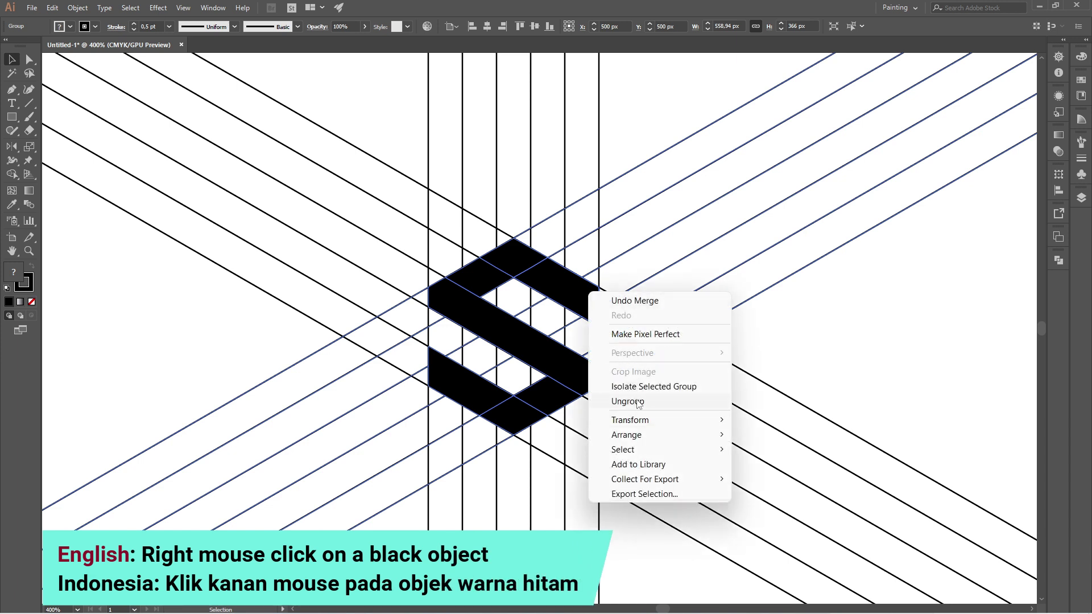
{"action": "left_click", "coordinate": [627, 402]}
{"action": "left_click", "coordinate": [816, 331]}
Check that the black pieces of the S can each be selected separately
{"action": "left_click", "coordinate": [516, 258]}
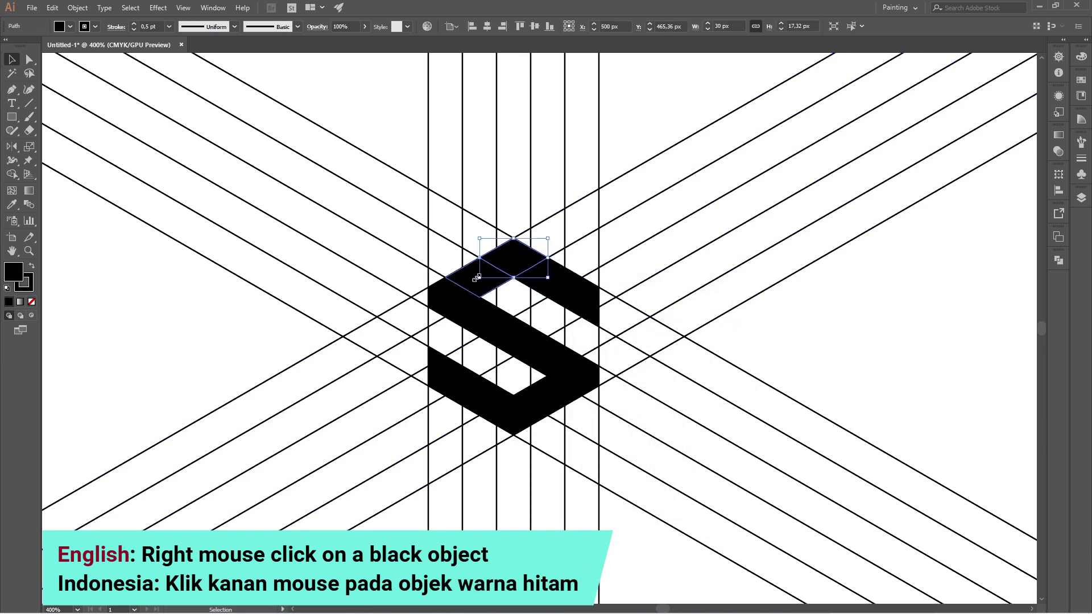
{"action": "left_click", "coordinate": [462, 278]}
{"action": "left_click", "coordinate": [461, 310]}
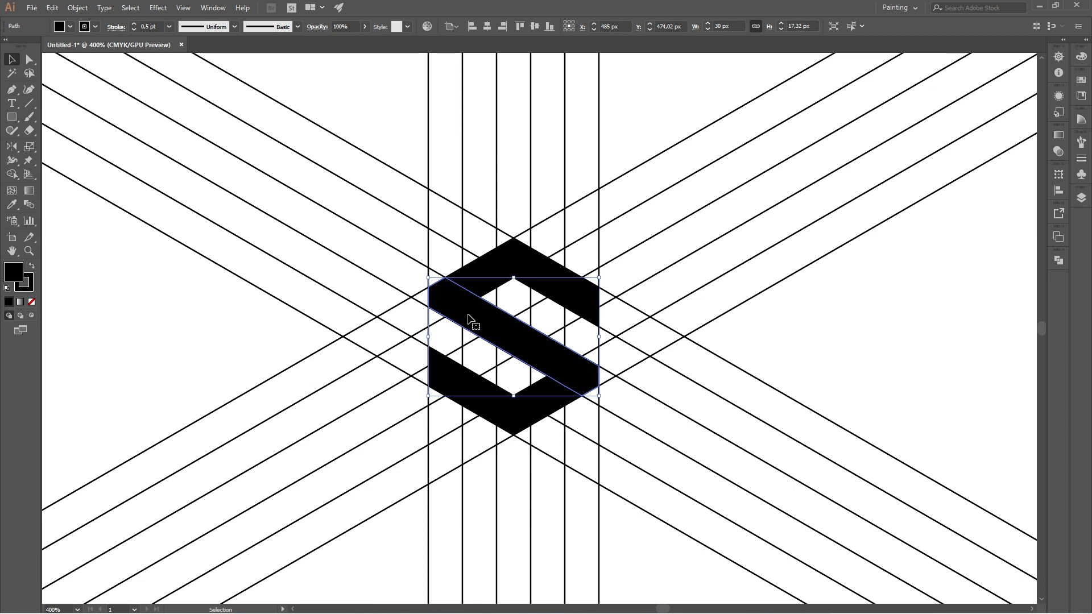
{"action": "left_click", "coordinate": [562, 403]}
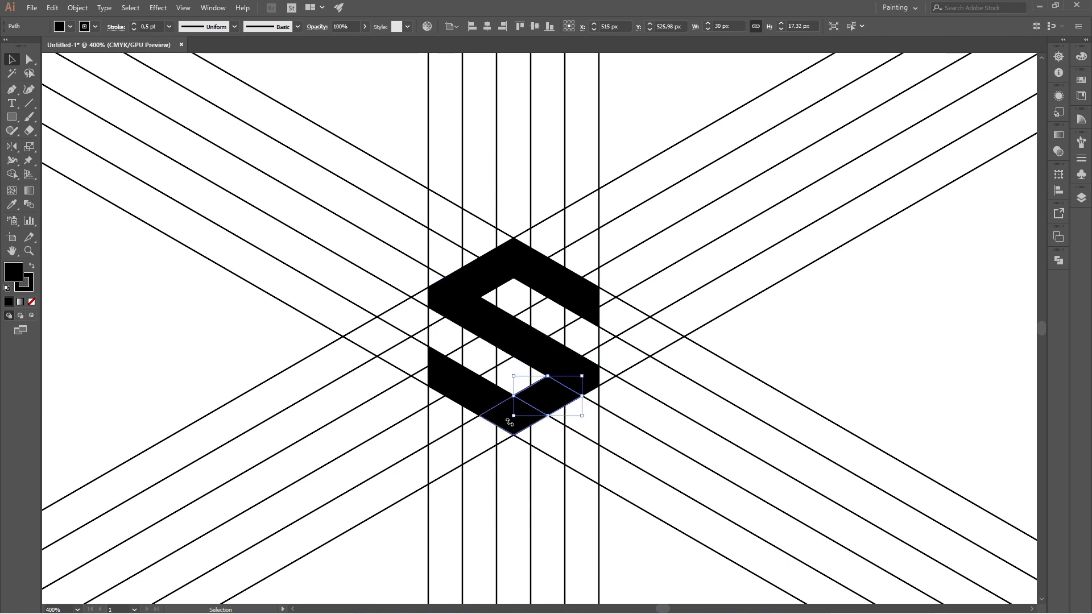
{"action": "left_click", "coordinate": [452, 388]}
{"action": "left_click", "coordinate": [890, 348]}
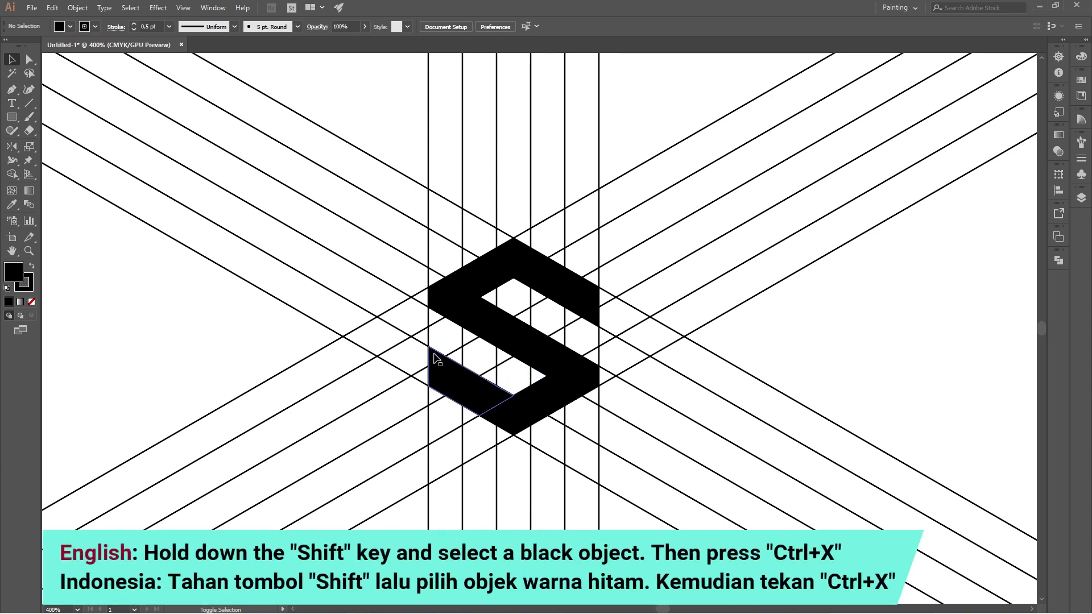
Select all the black pieces of the S together and cut them out of the line grid
{"action": "left_click", "coordinate": [505, 410], "text": "shift"}
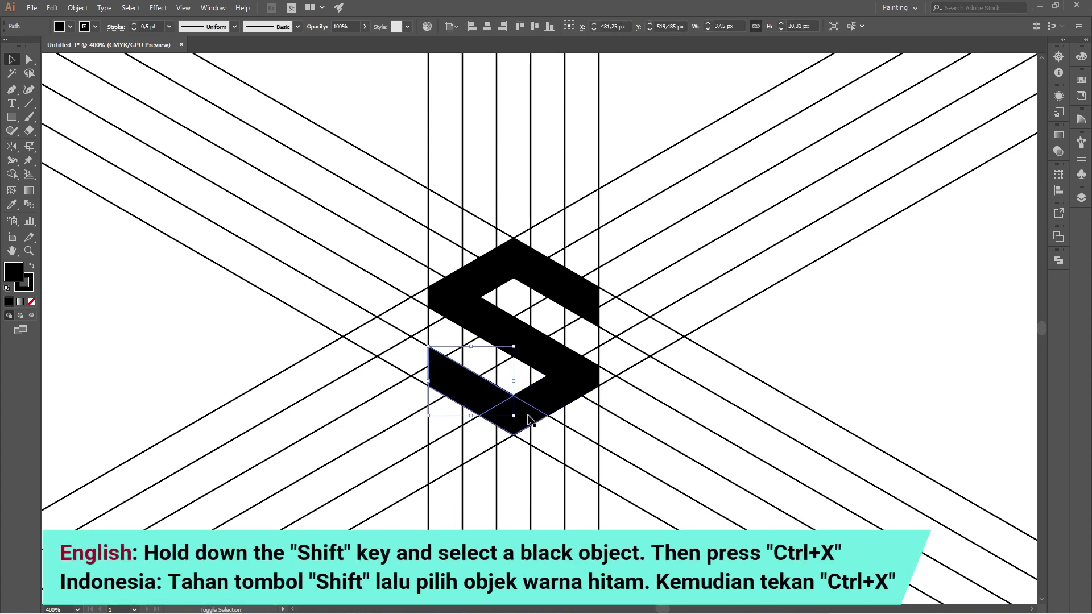
{"action": "left_click", "coordinate": [528, 420], "text": "shift"}
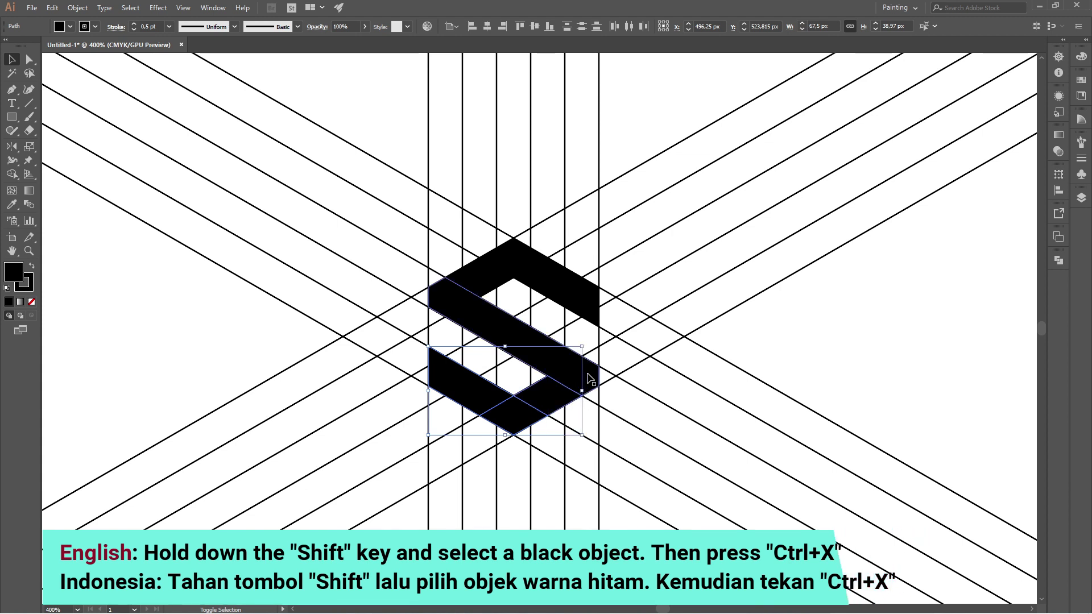
{"action": "left_click", "coordinate": [587, 381], "text": "shift"}
{"action": "left_click", "coordinate": [497, 265], "text": "shift"}
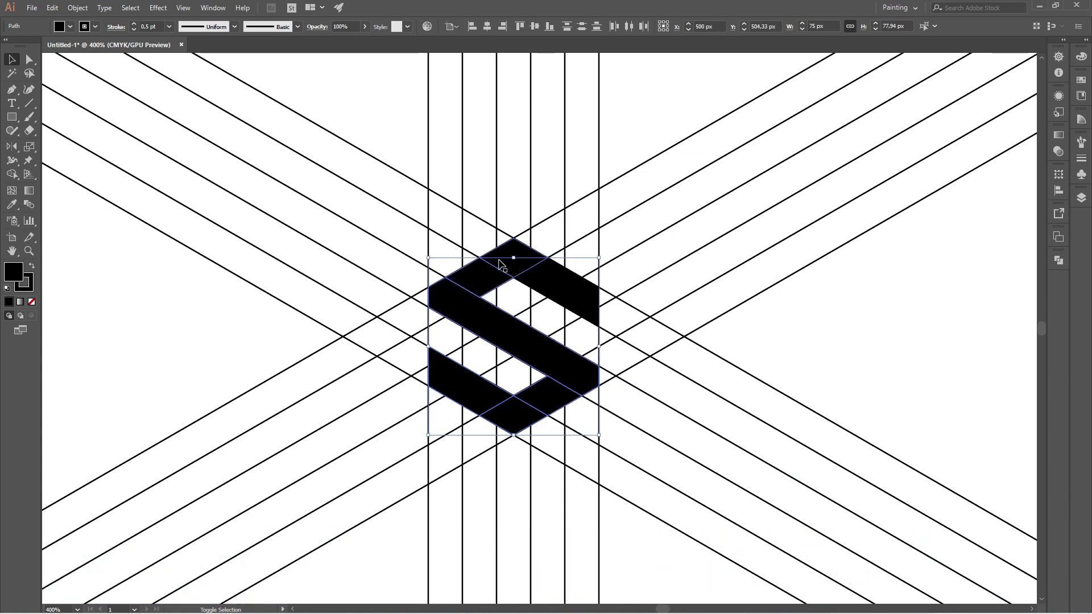
{"action": "left_click", "coordinate": [512, 246], "text": "shift"}
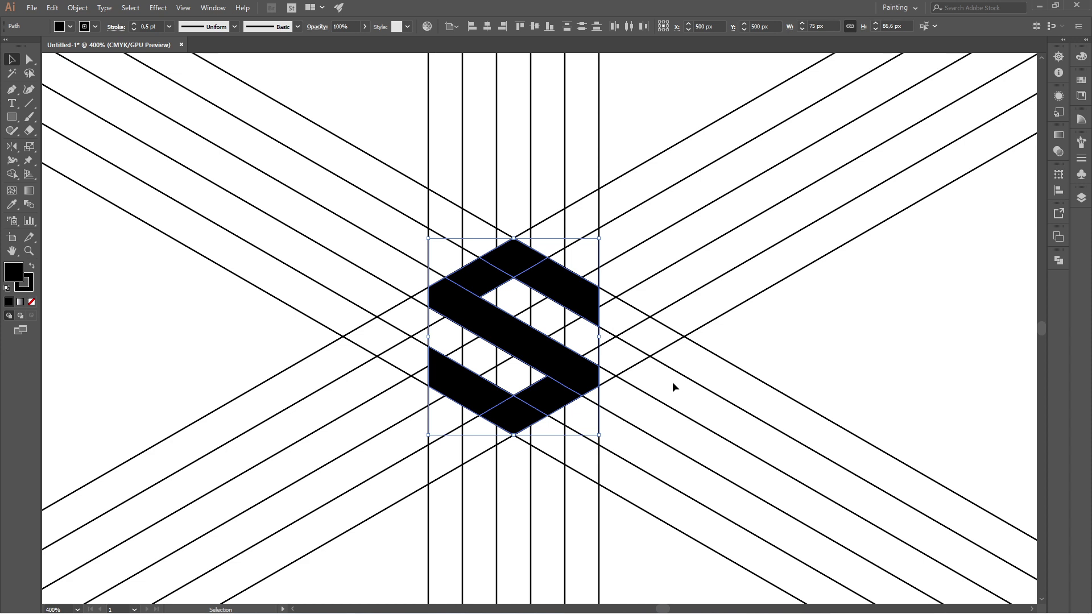
{"action": "key", "text": "Delete"}
Delete all the remaining grid lines and paste the cut S pieces back in place in front
{"action": "left_click_drag", "start_coordinate": [317, 68], "coordinate": [770, 523]}
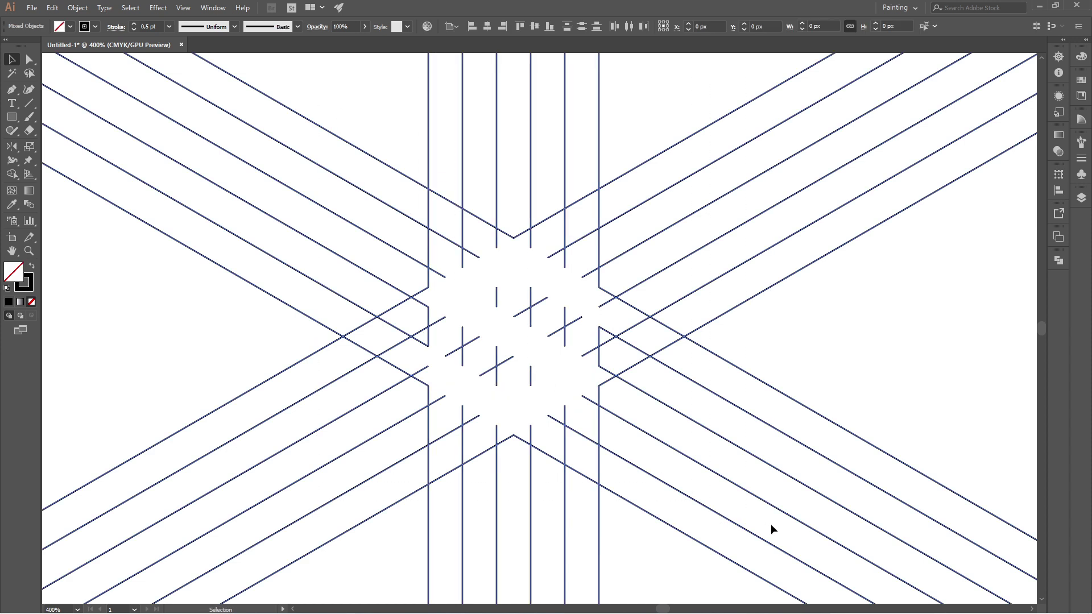
{"action": "key", "text": "Delete"}
{"action": "key", "text": "ctrl+f"}
{"action": "left_click", "coordinate": [775, 353]}
Remove the stroke from all the pieces of the S
{"action": "left_click_drag", "start_coordinate": [375, 188], "coordinate": [714, 487]}
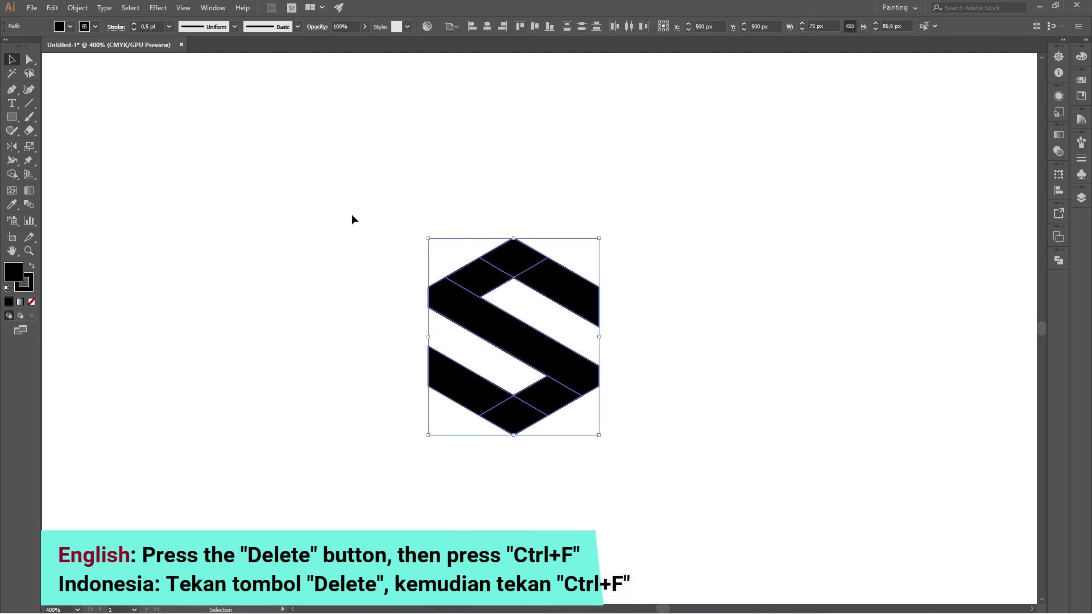
{"action": "left_click", "coordinate": [95, 32]}
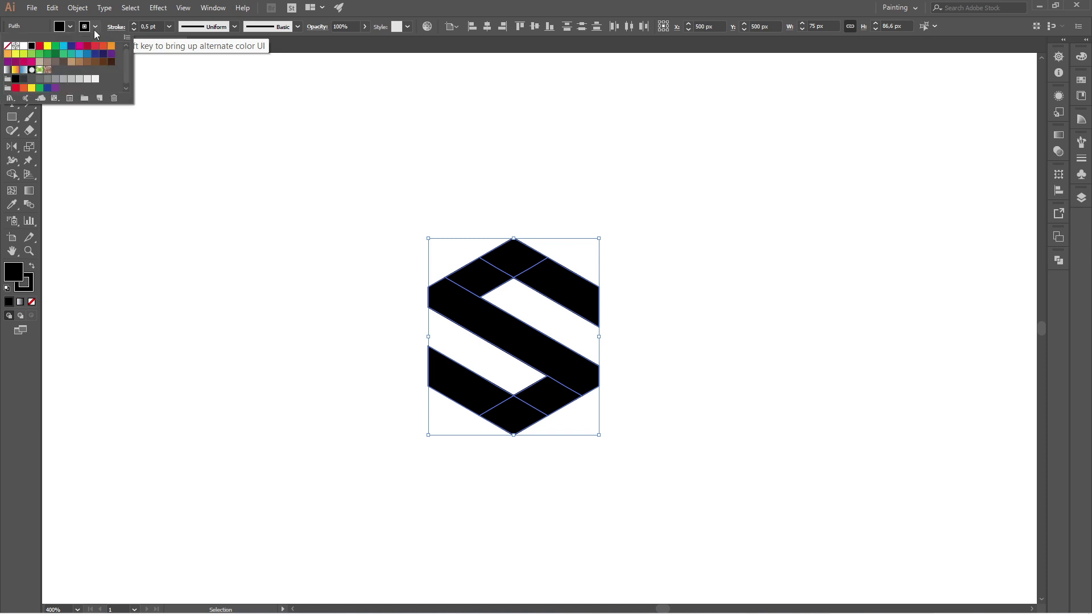
{"action": "left_click", "coordinate": [7, 49]}
{"action": "left_click", "coordinate": [287, 227]}
Round the outer corners at both ends of the S's middle diagonal bar to 7.5 px
{"action": "left_click_drag", "start_coordinate": [357, 181], "coordinate": [740, 551]}
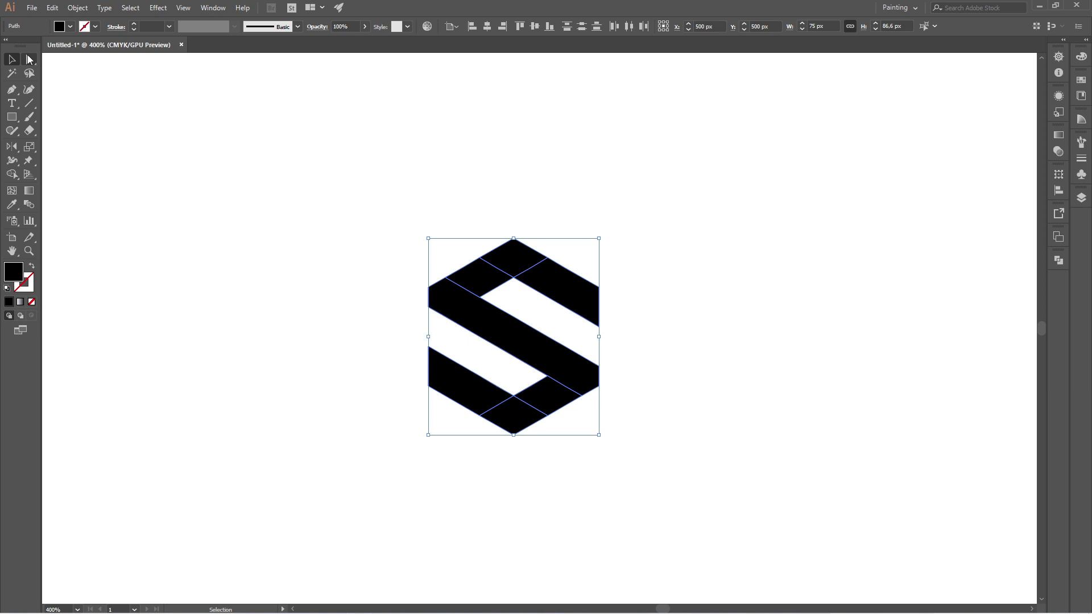
{"action": "left_click", "coordinate": [30, 59]}
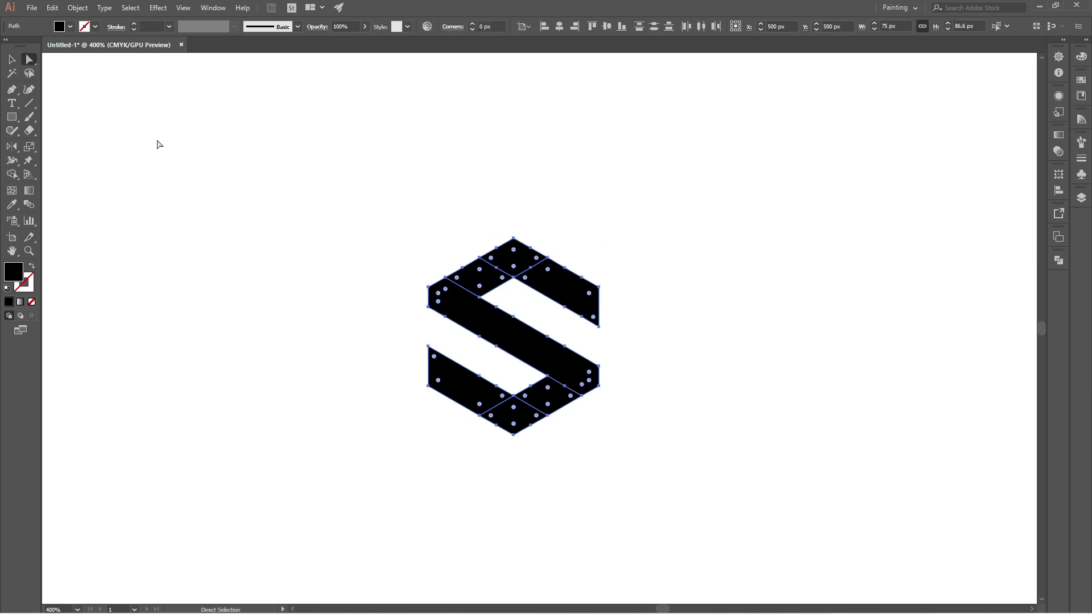
{"action": "left_click", "coordinate": [439, 294], "text": "shift"}
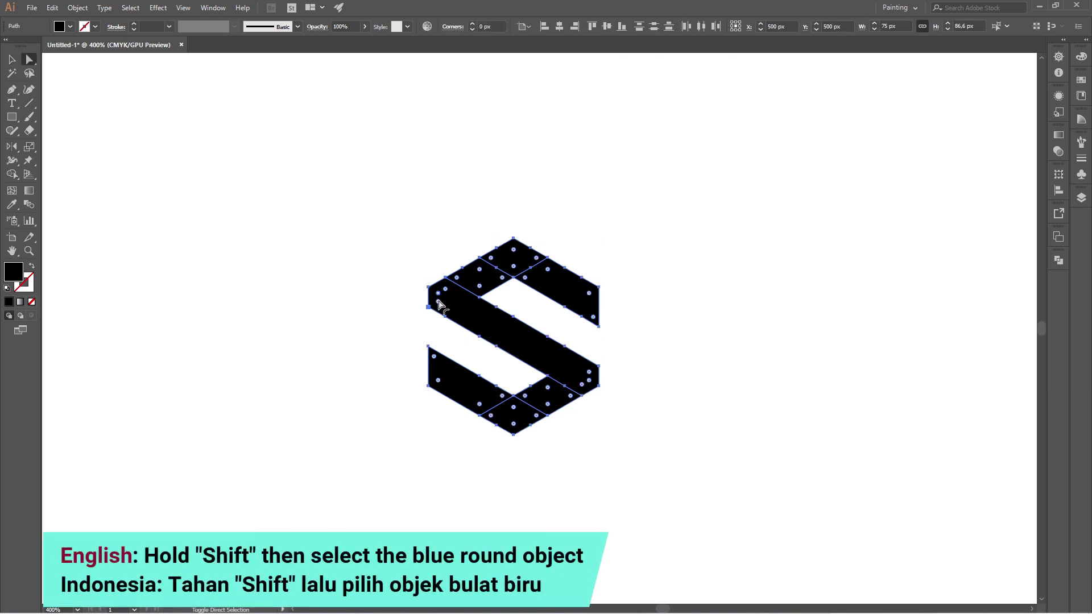
{"action": "left_click", "coordinate": [438, 301], "text": "shift"}
{"action": "left_click", "coordinate": [589, 373], "text": "shift"}
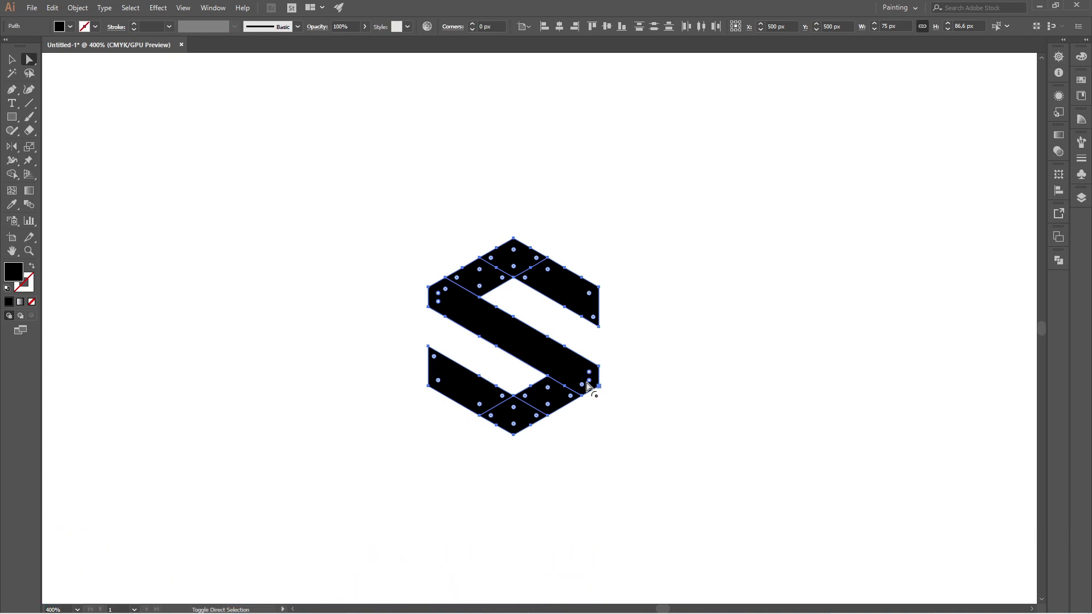
{"action": "left_click_drag", "start_coordinate": [588, 382], "coordinate": [561, 386]}
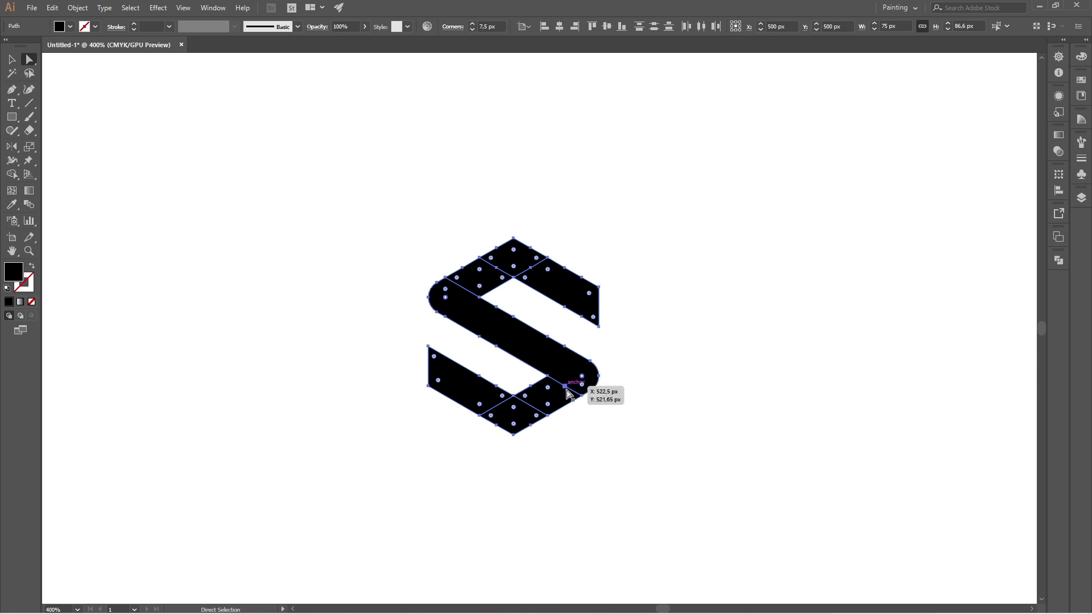
{"action": "left_click", "coordinate": [625, 404]}
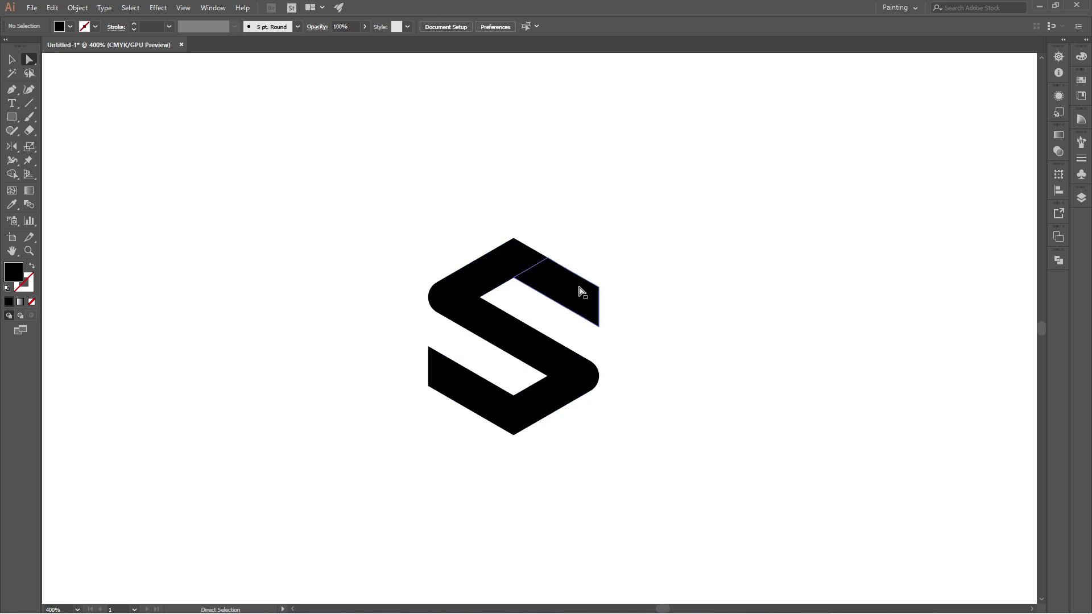
Round the S's outer top, bottom, upper-right and lower-left corners to about 9.6 px
{"action": "left_click_drag", "start_coordinate": [350, 182], "coordinate": [671, 478]}
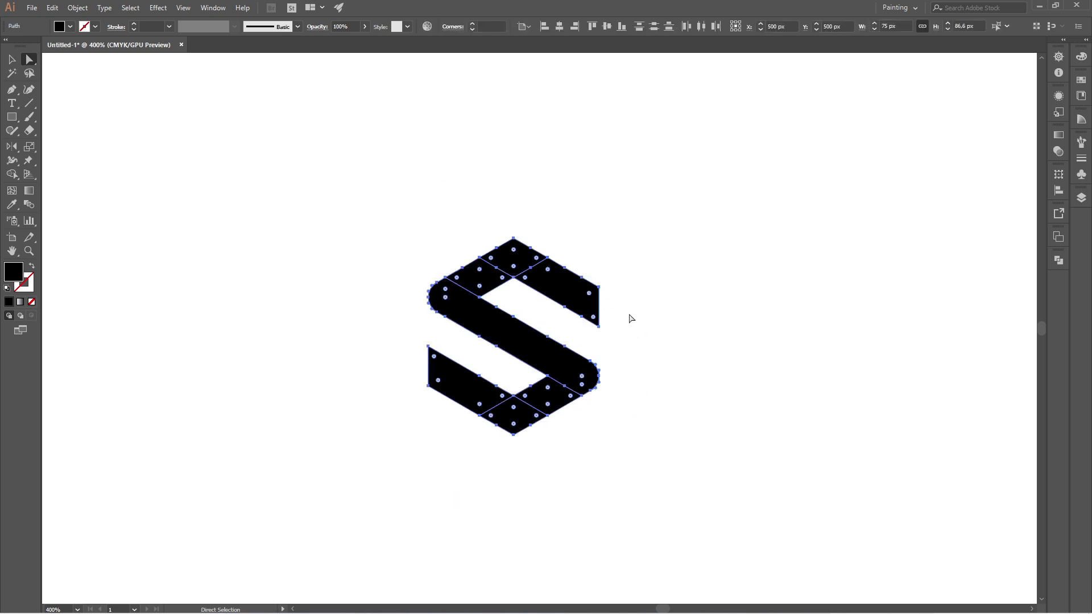
{"action": "left_click", "coordinate": [589, 294], "text": "shift"}
{"action": "left_click_drag", "start_coordinate": [438, 384], "coordinate": [450, 377]}
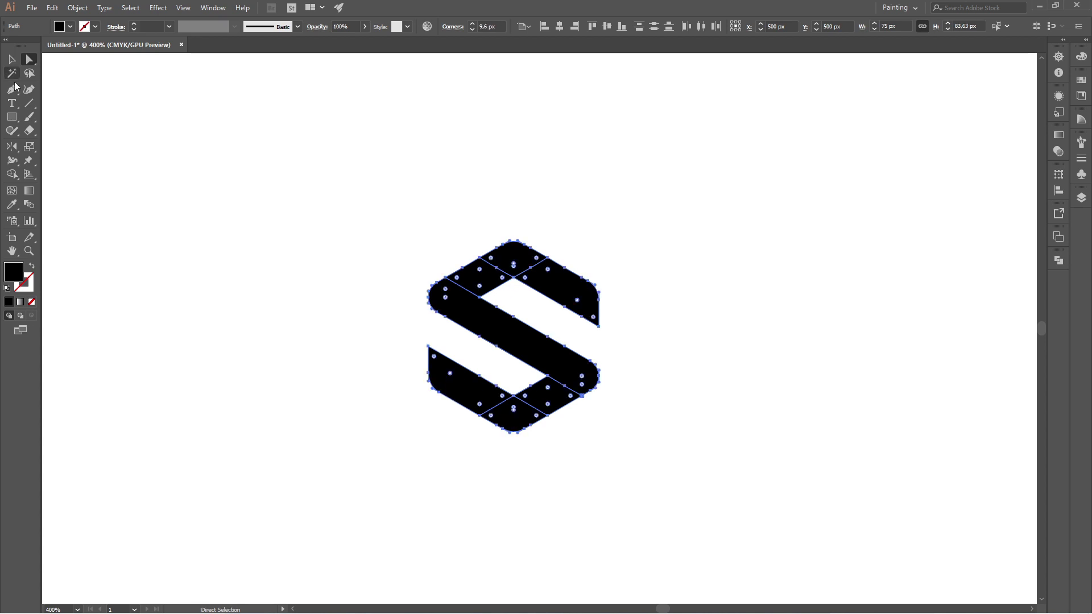
{"action": "left_click", "coordinate": [14, 61]}
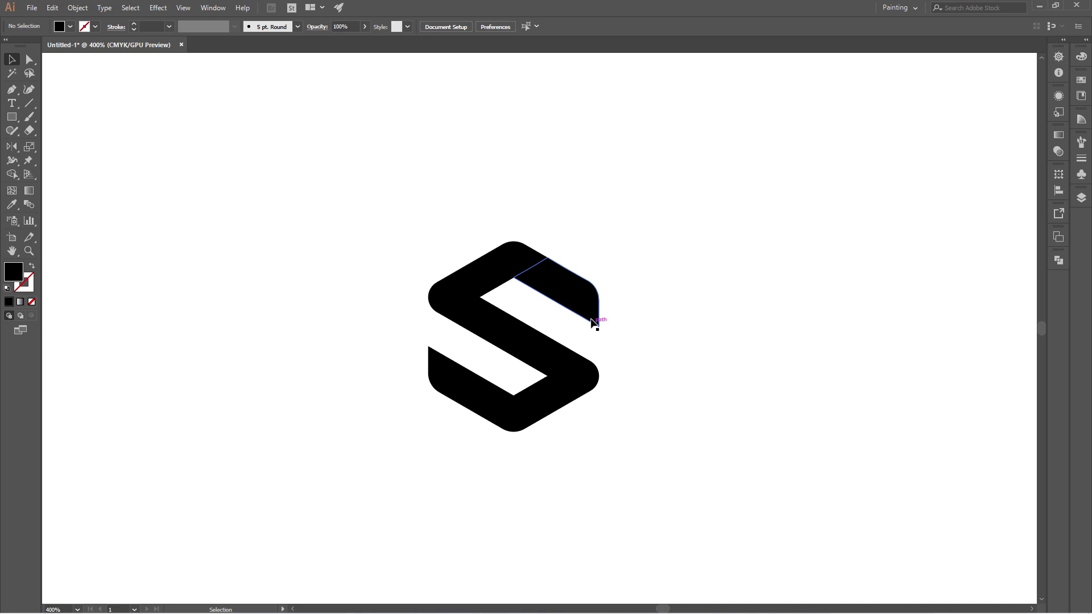
Fill the S's upper-right and lower-left end pieces with the green swatch C=75 M=0 Y=75 K=0
{"action": "left_click", "coordinate": [570, 297]}
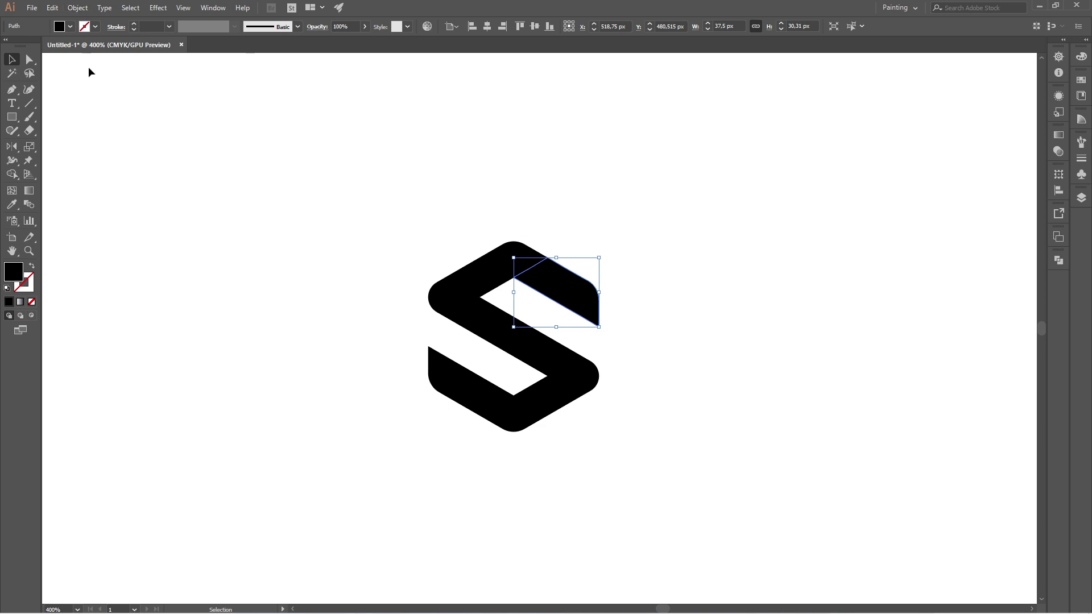
{"action": "left_click", "coordinate": [71, 27]}
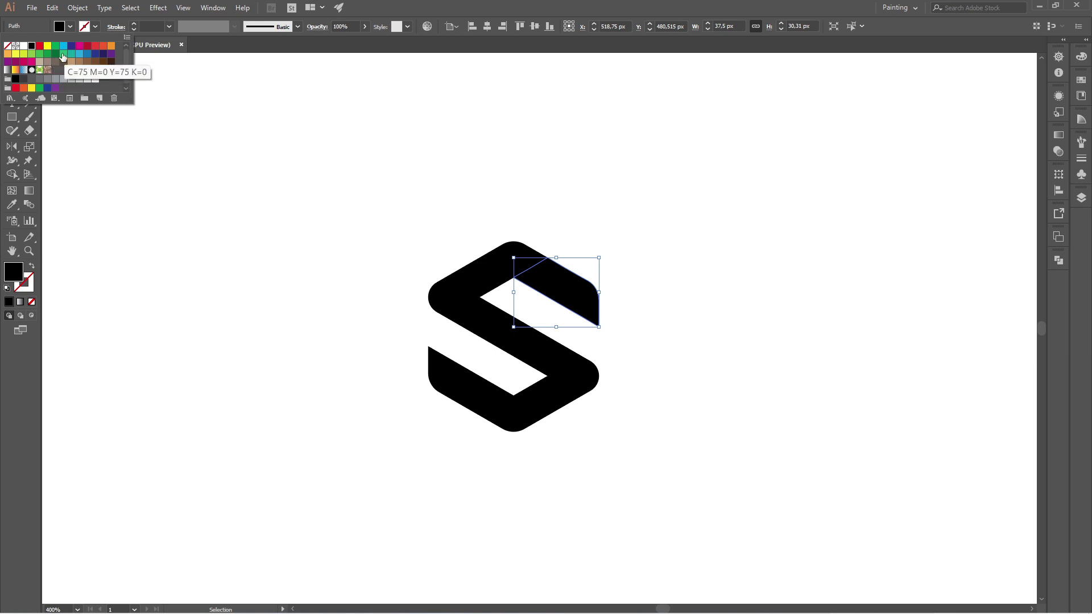
{"action": "left_click", "coordinate": [62, 56]}
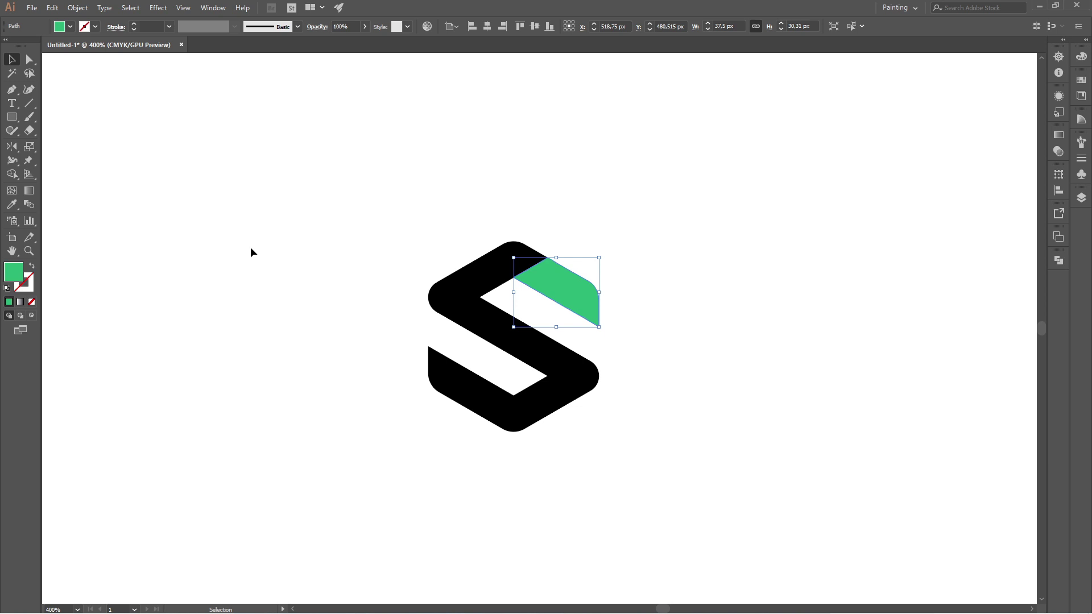
{"action": "left_click", "coordinate": [468, 373]}
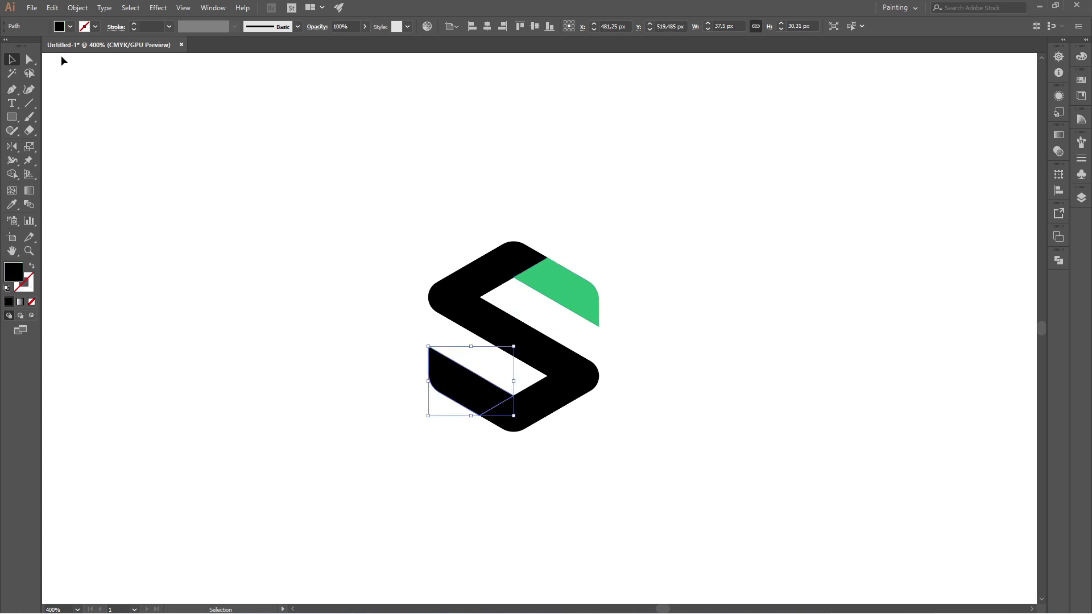
{"action": "left_click", "coordinate": [70, 29]}
{"action": "left_click", "coordinate": [63, 55]}
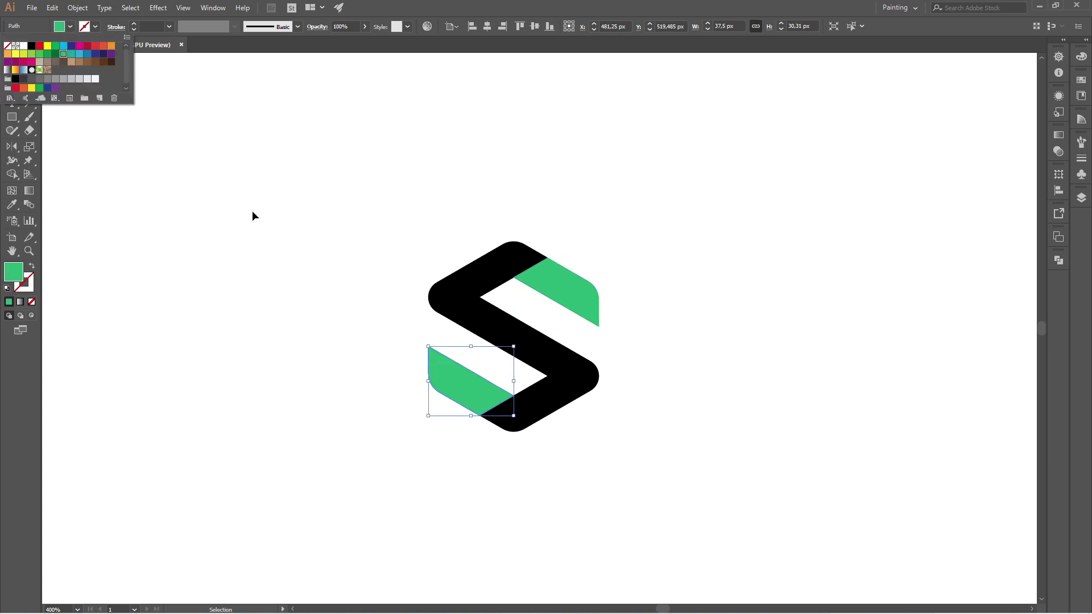
{"action": "left_click", "coordinate": [415, 293]}
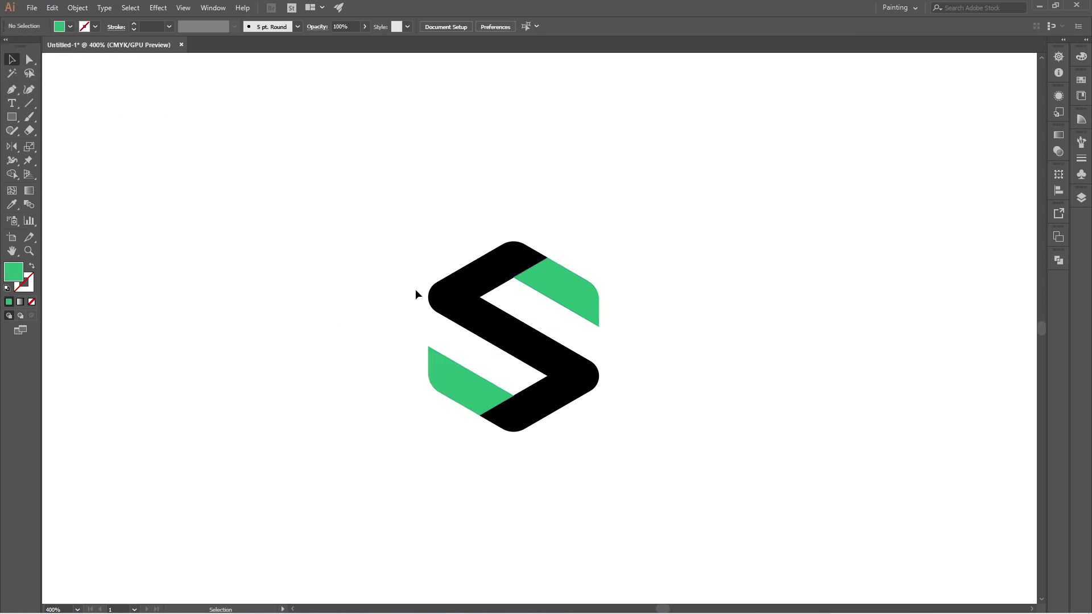
Fill the S's top and bottom corner pieces with the dark green swatch
{"action": "left_click", "coordinate": [519, 259]}
{"action": "left_click", "coordinate": [528, 410], "text": "shift"}
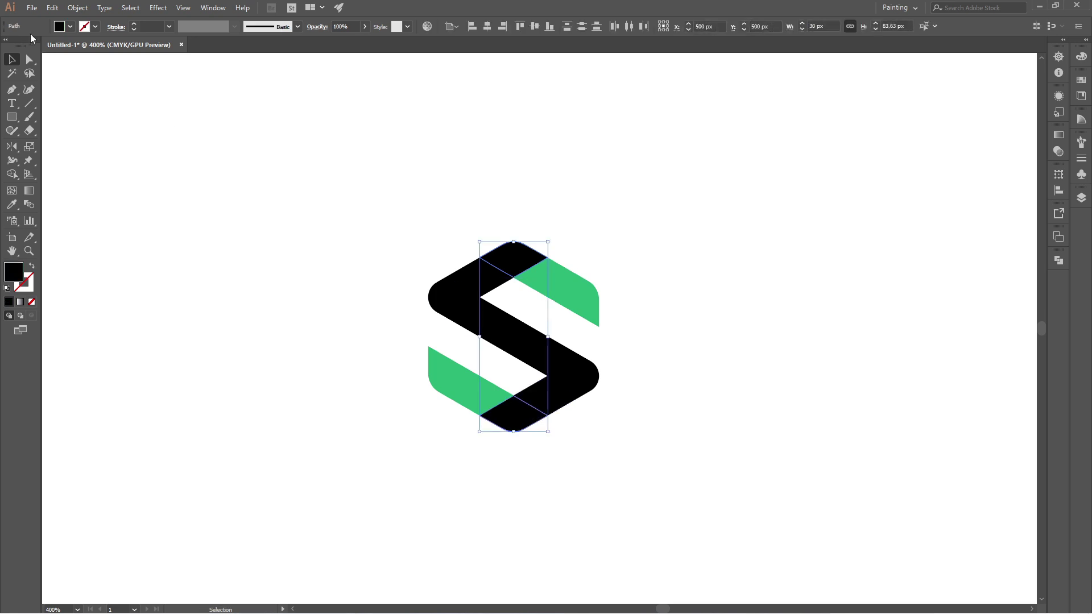
{"action": "left_click", "coordinate": [70, 27]}
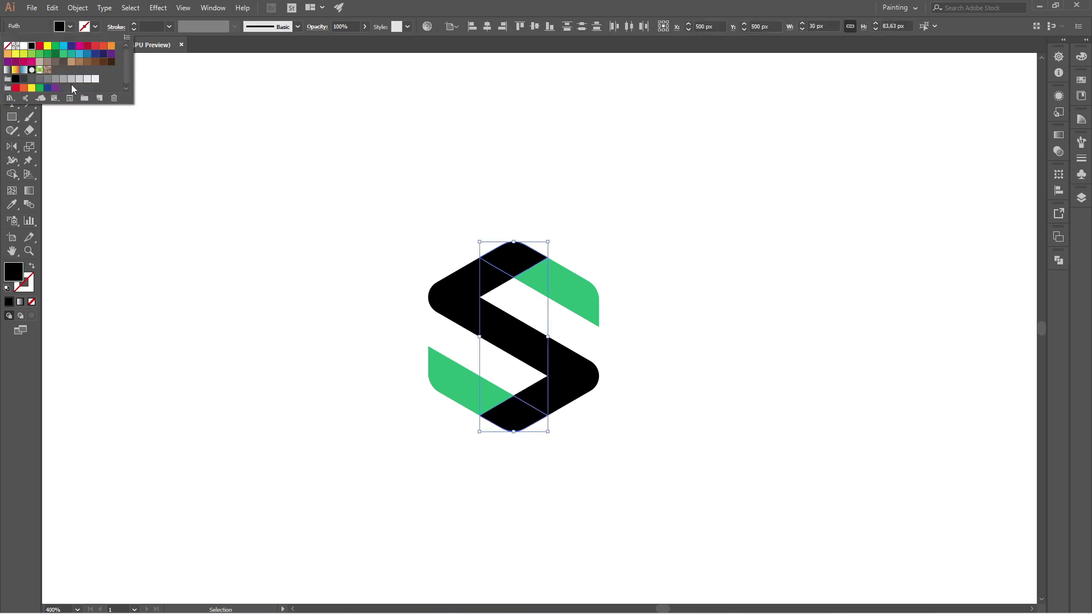
{"action": "left_click", "coordinate": [57, 57]}
{"action": "left_click", "coordinate": [188, 245]}
Fill the S's middle diagonal bar with the same dark green swatch as the top and bottom corner pieces
{"action": "left_click", "coordinate": [551, 358]}
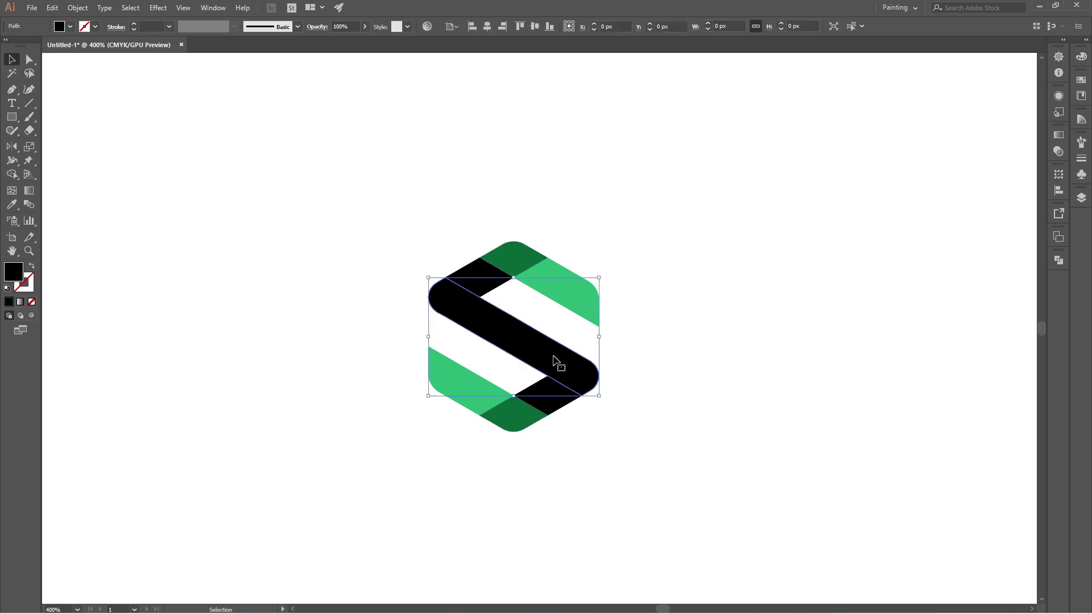
{"action": "left_click", "coordinate": [70, 27]}
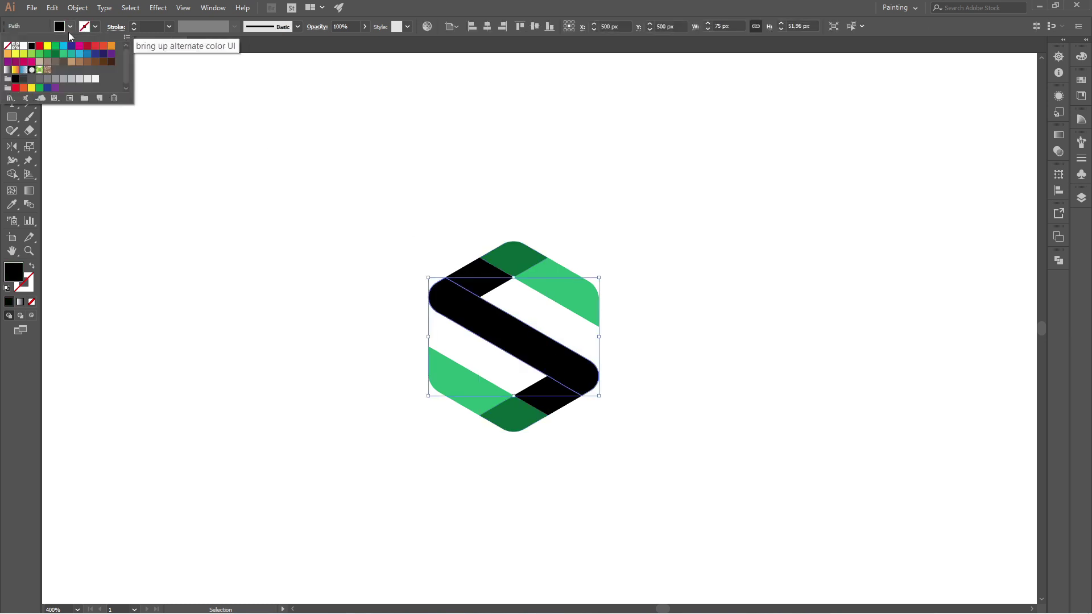
{"action": "left_click", "coordinate": [59, 59]}
{"action": "left_click", "coordinate": [190, 205]}
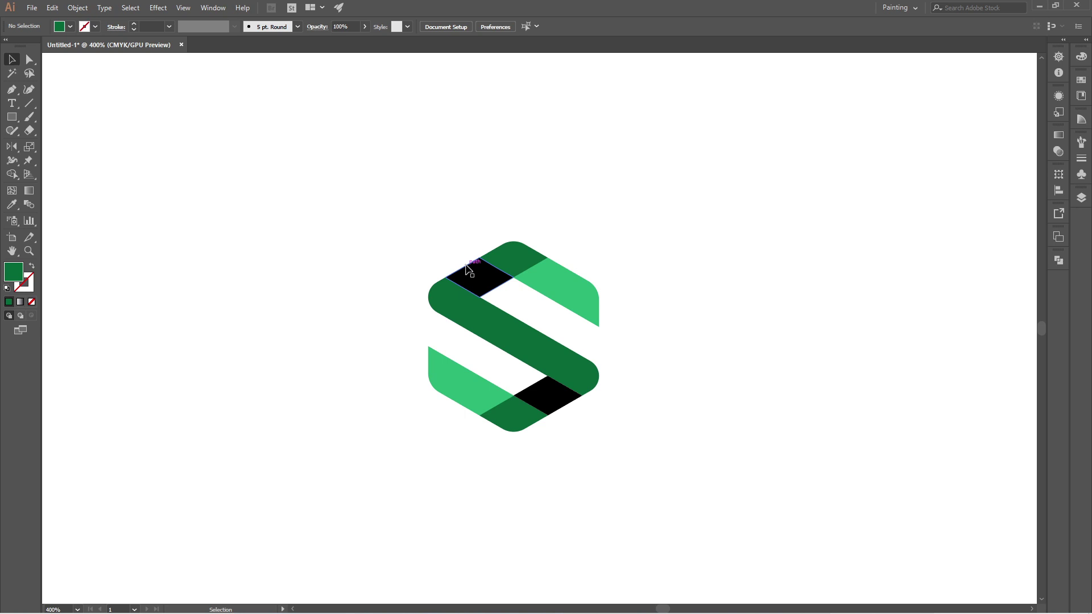
Fill the two black pieces joining the diagonal bar to the corners with the same light green as the end pieces
{"action": "left_click", "coordinate": [477, 277]}
{"action": "left_click", "coordinate": [554, 394], "text": "shift"}
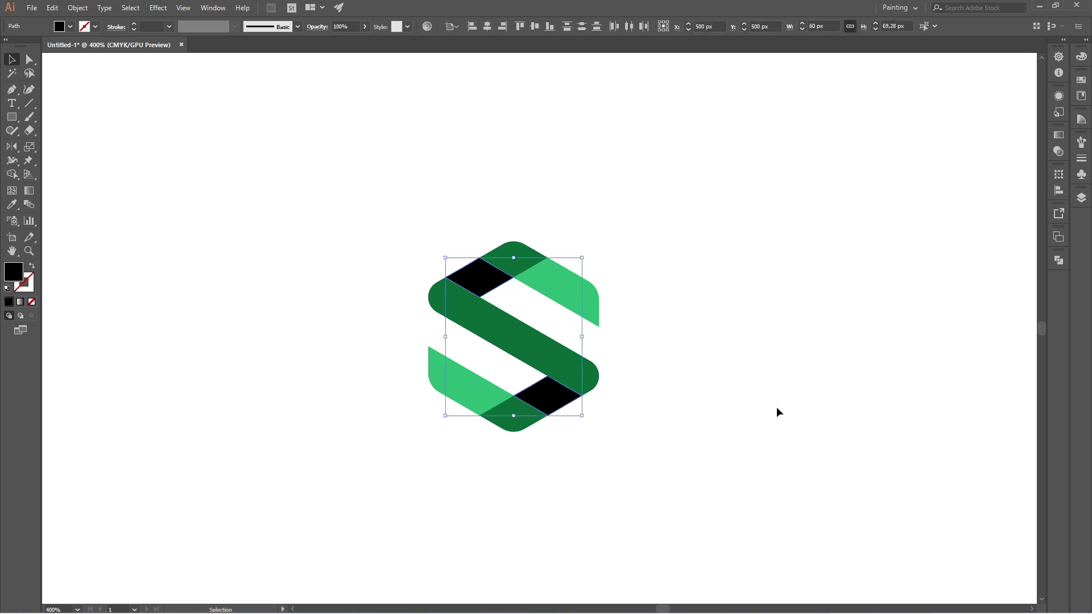
{"action": "left_click", "coordinate": [71, 26]}
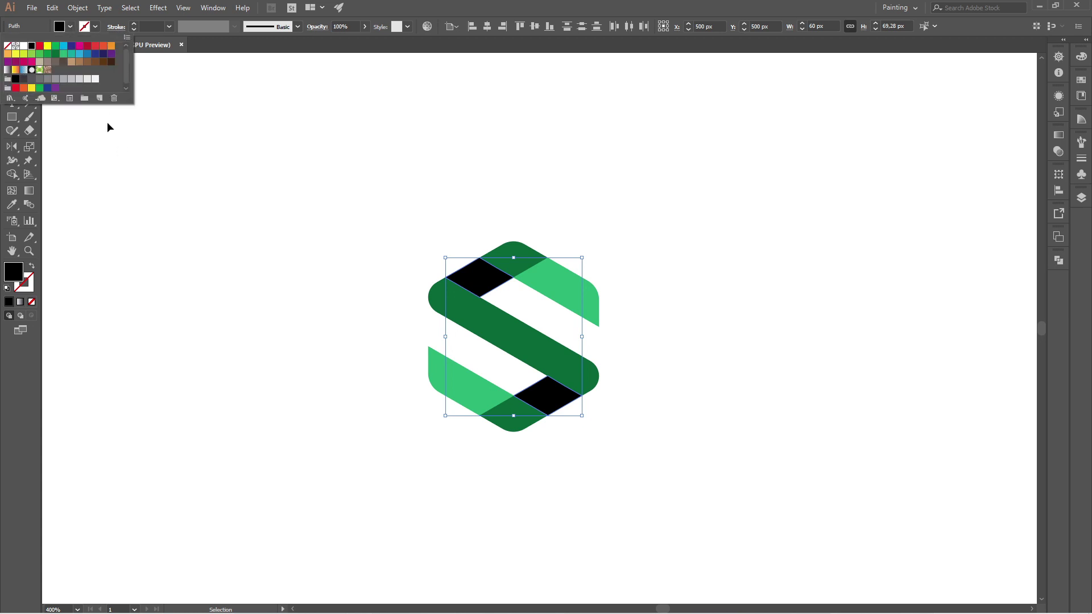
{"action": "left_click", "coordinate": [63, 55]}
{"action": "left_click", "coordinate": [533, 432]}
Recolour the S's upper-right and lower-left end pieces with the medium green swatch
{"action": "left_click", "coordinate": [483, 394]}
{"action": "left_click", "coordinate": [562, 288], "text": "shift"}
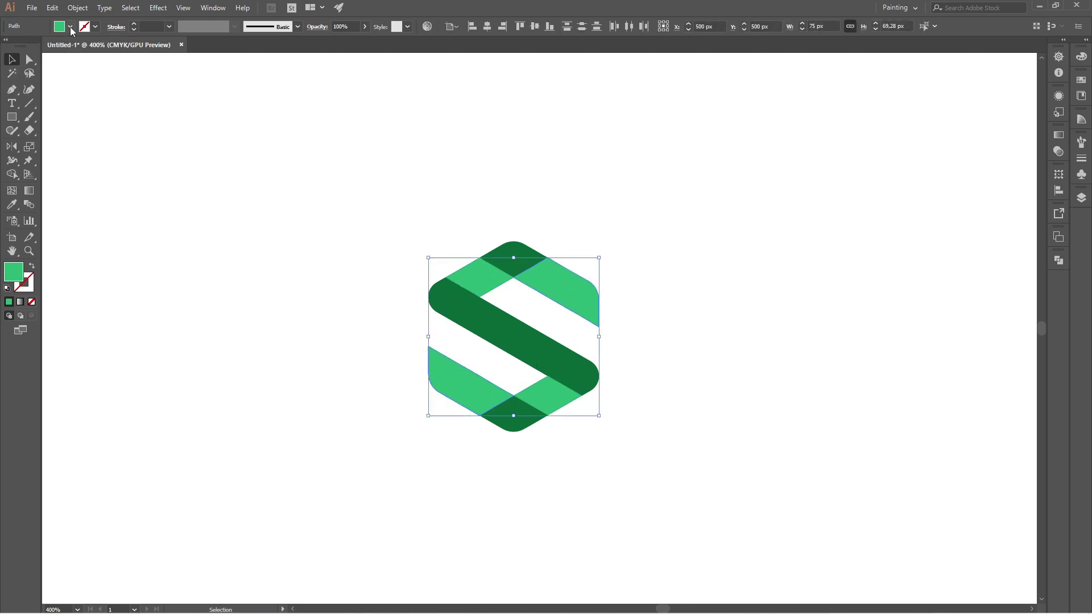
{"action": "left_click", "coordinate": [71, 27]}
{"action": "left_click", "coordinate": [48, 55]}
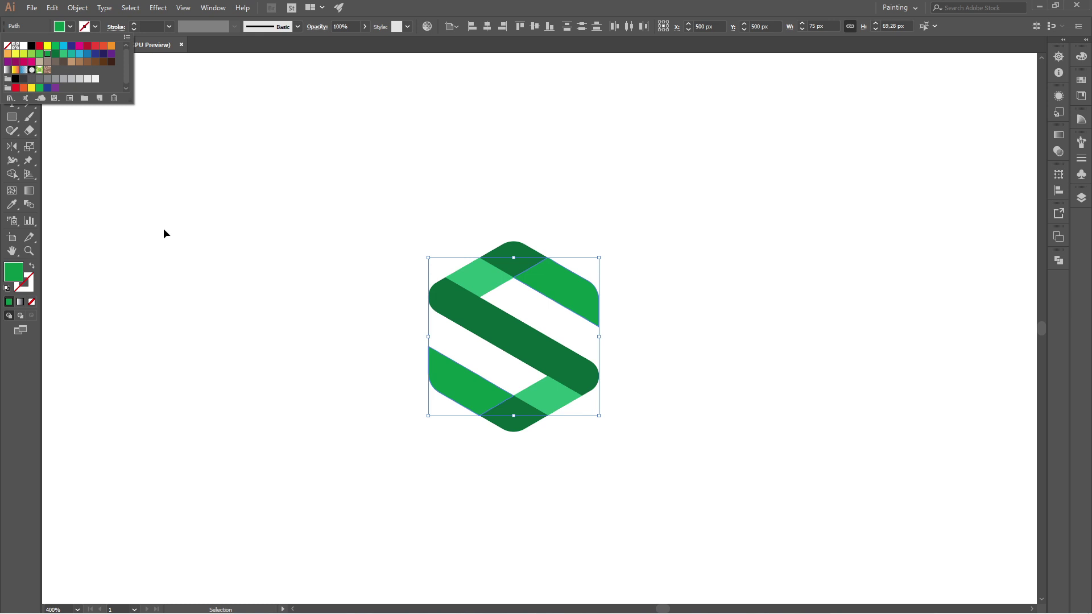
{"action": "left_click", "coordinate": [190, 276]}
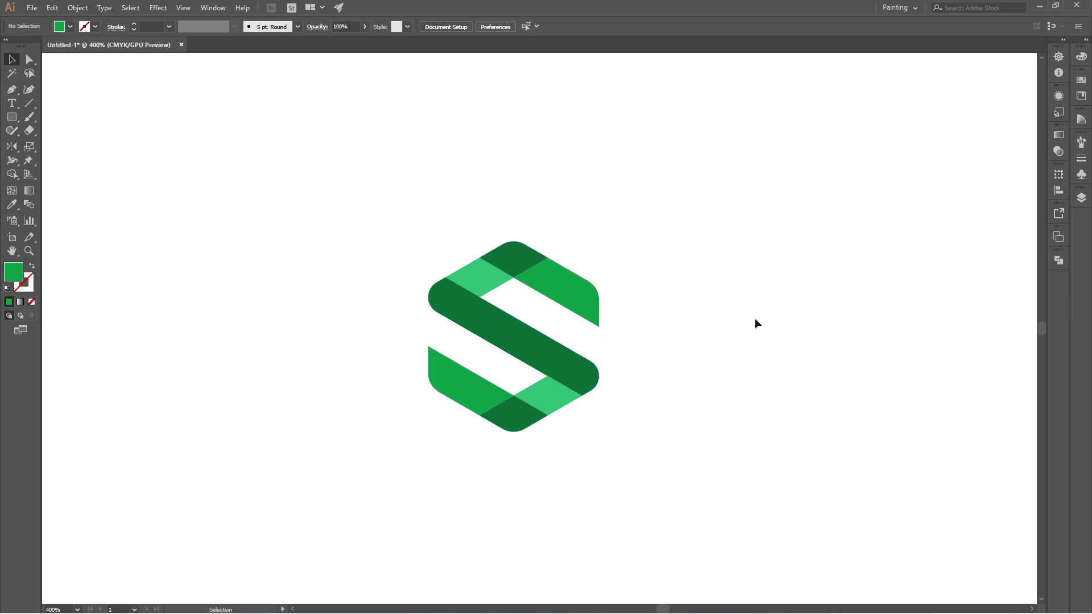
Add the point text SMARTHEX in capitals on the empty canvas to the right of the S
{"action": "left_click", "coordinate": [12, 102]}
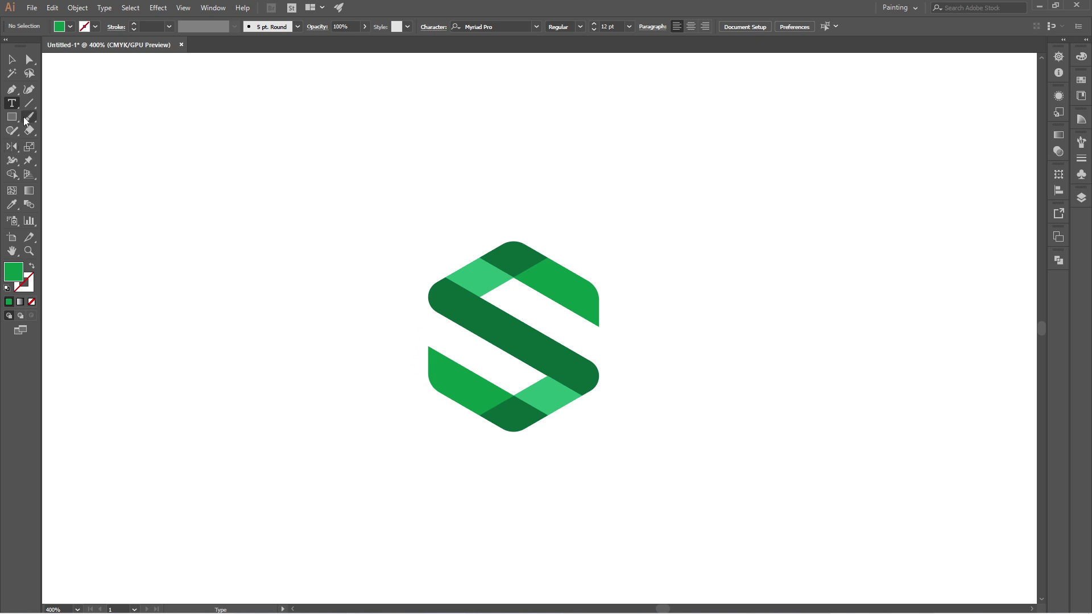
{"action": "left_click", "coordinate": [711, 265]}
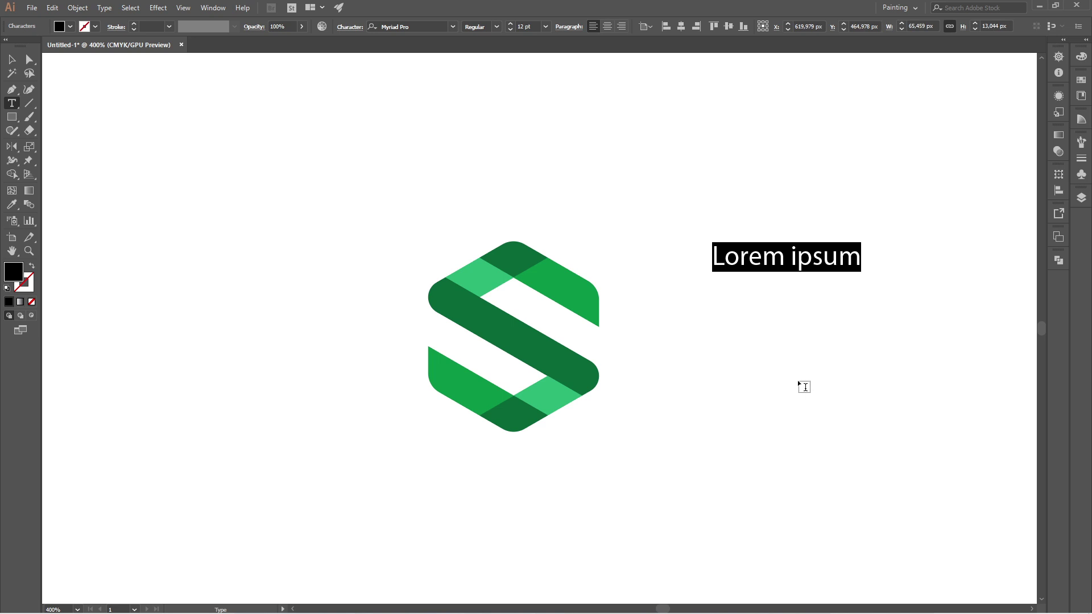
{"action": "type", "text": "sma"}
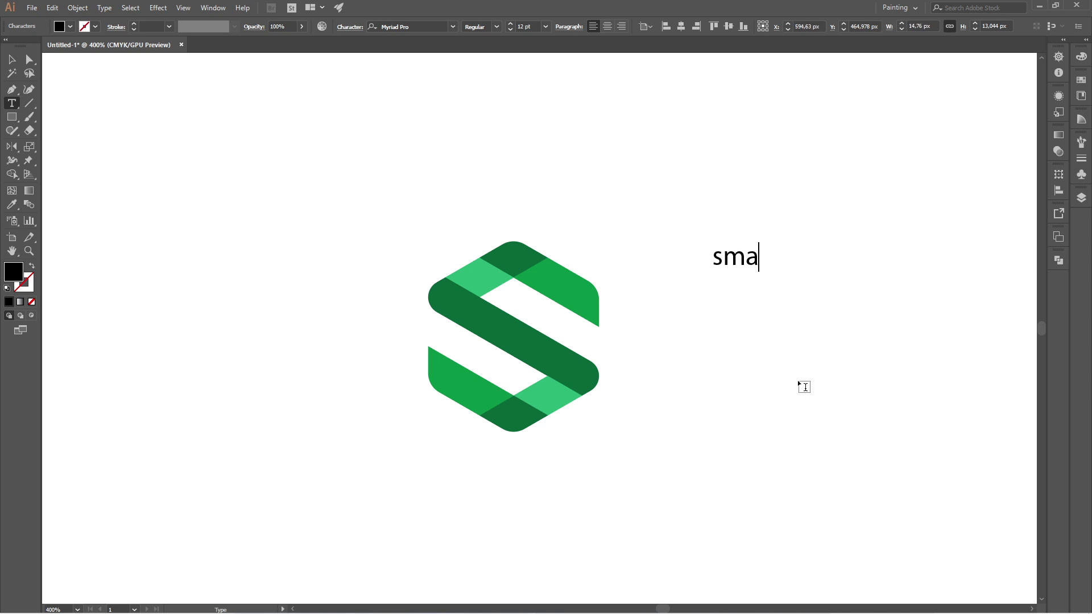
{"action": "key", "text": "BackSpace"}
{"action": "key", "text": "BackSpace"}
{"action": "key", "text": "BackSpace"}
{"action": "key", "text": "Caps_Lock"}
{"action": "type", "text": "AMRT"}
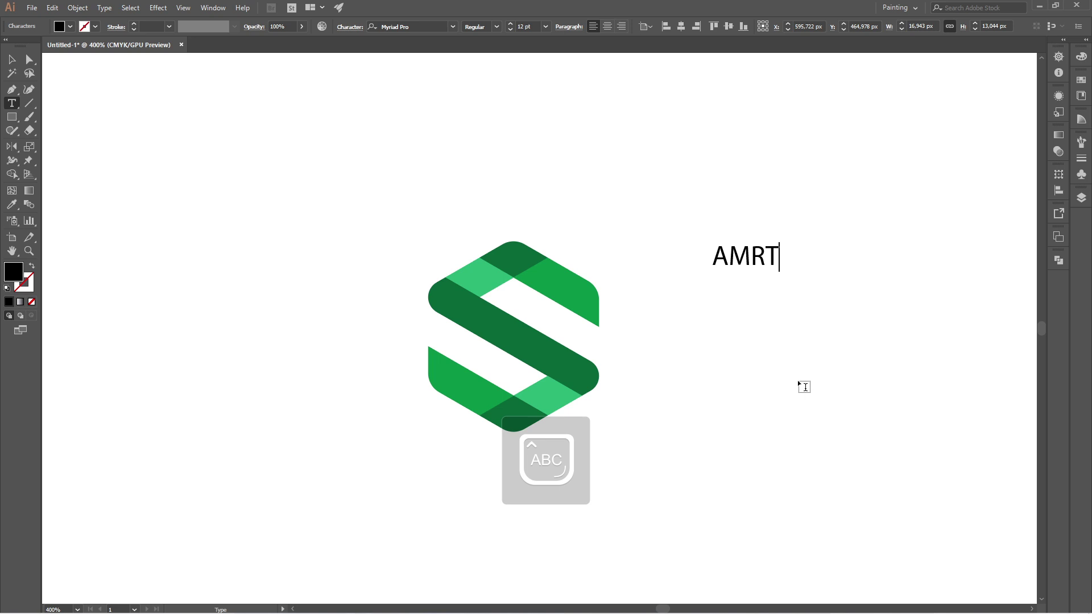
{"action": "key", "text": "BackSpace"}
{"action": "key", "text": "BackSpace"}
{"action": "key", "text": "BackSpace"}
{"action": "key", "text": "BackSpace"}
{"action": "type", "text": "SMART"}
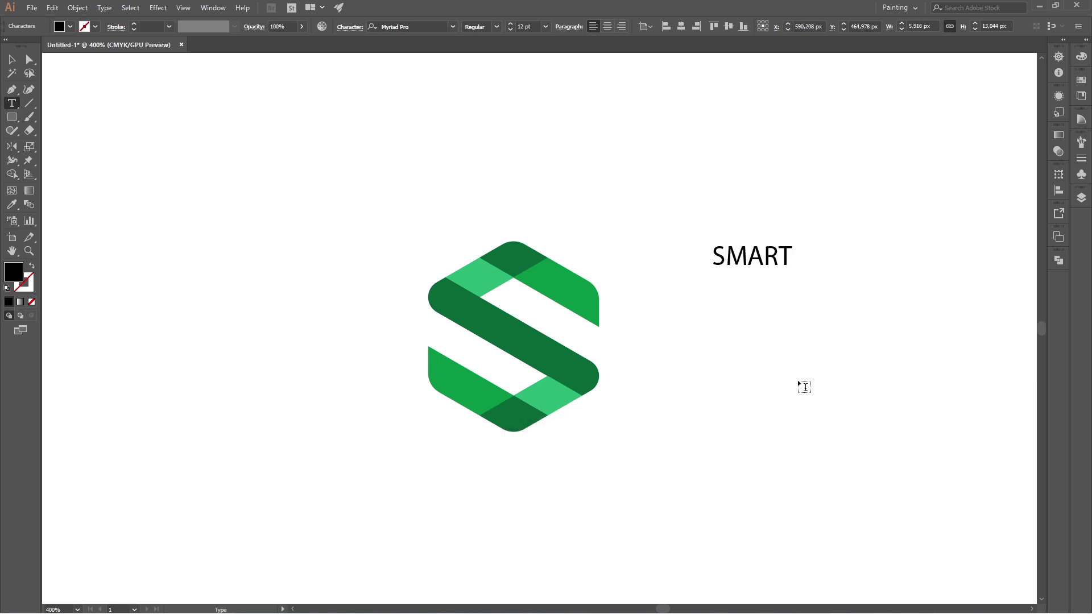
{"action": "type", "text": "HEX"}
{"action": "key", "text": "Escape"}
Set the font of the whole SMARTHEX text to Prompt Bold
{"action": "key", "text": "ctrl+a"}
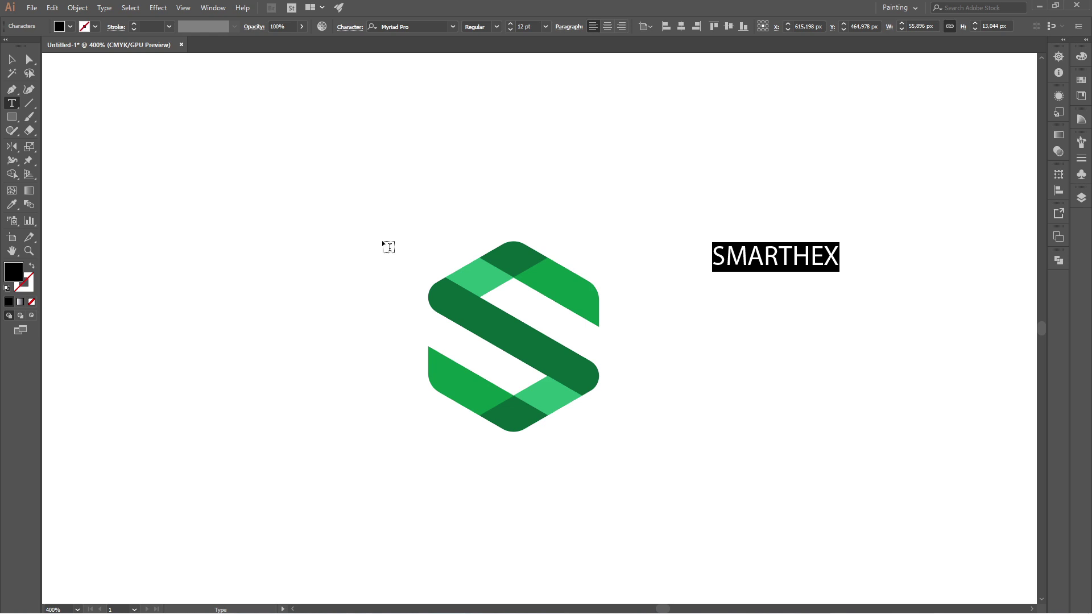
{"action": "left_click", "coordinate": [411, 27]}
{"action": "type", "text": "PROM"}
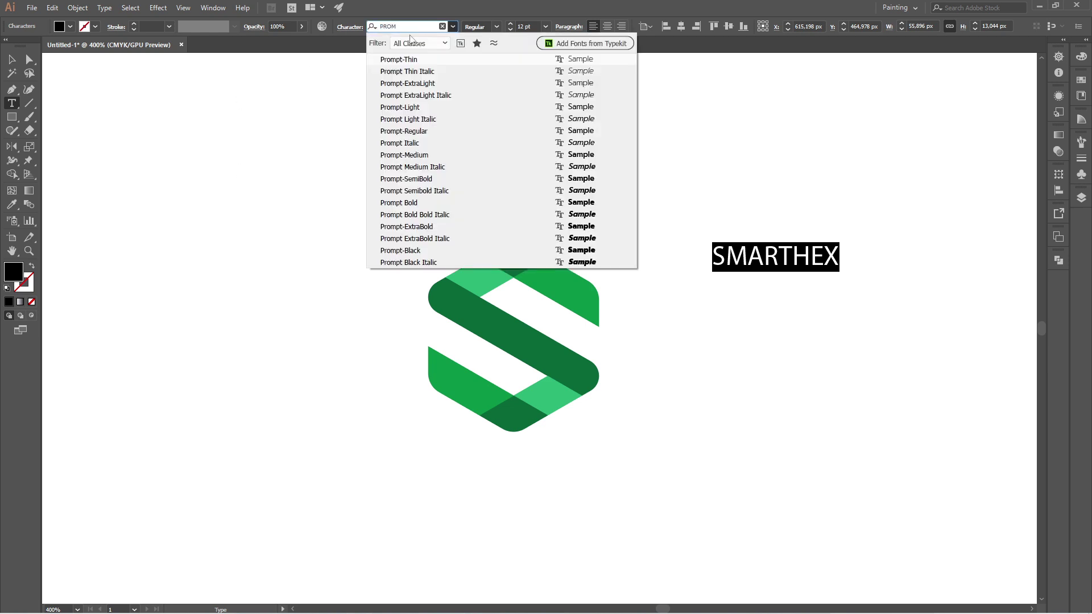
{"action": "left_click", "coordinate": [430, 203]}
Move the SMARTHEX text beside the S's lower right and scale it up proportionally to about 29.6 pt
{"action": "left_click", "coordinate": [11, 59]}
{"action": "left_click_drag", "start_coordinate": [719, 259], "coordinate": [616, 387]}
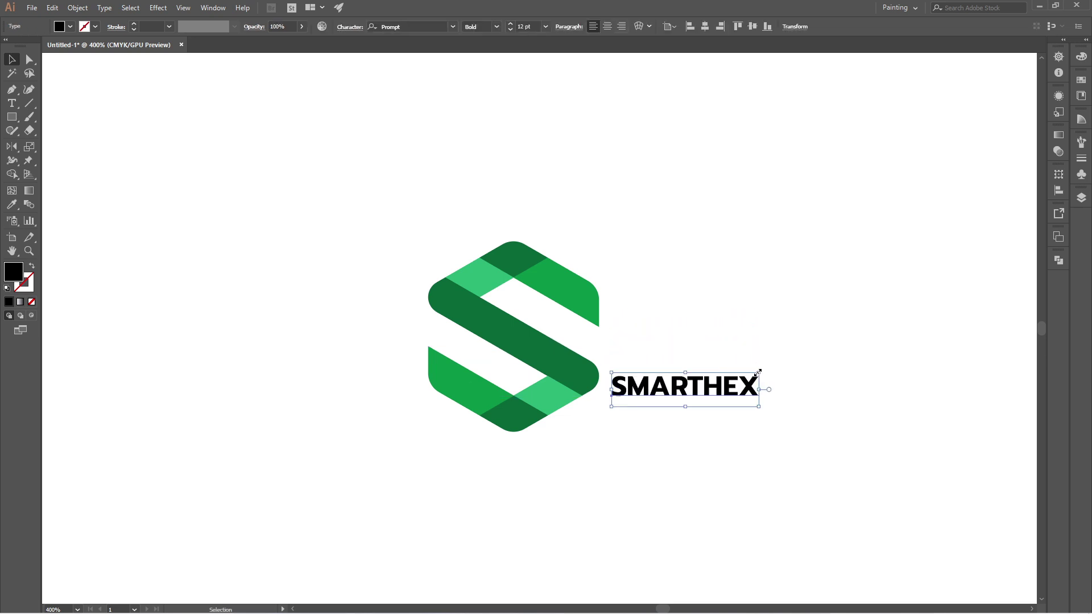
{"action": "left_click_drag", "start_coordinate": [760, 370], "coordinate": [974, 288]}
{"action": "left_click", "coordinate": [872, 453]}
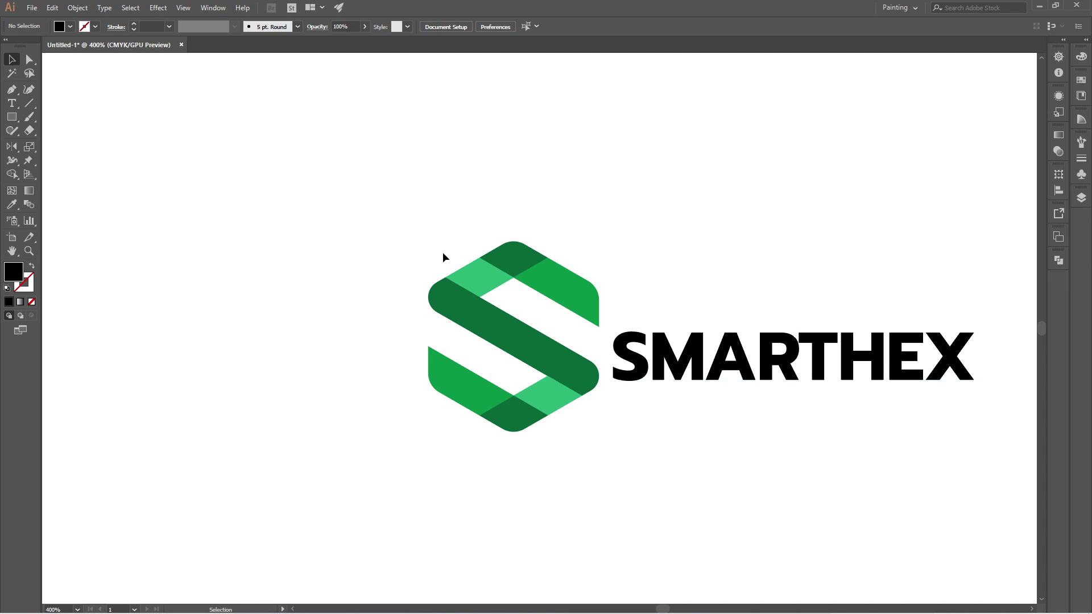
Set the SMARTHEX text's font size to 30 pt
{"action": "left_click", "coordinate": [743, 348]}
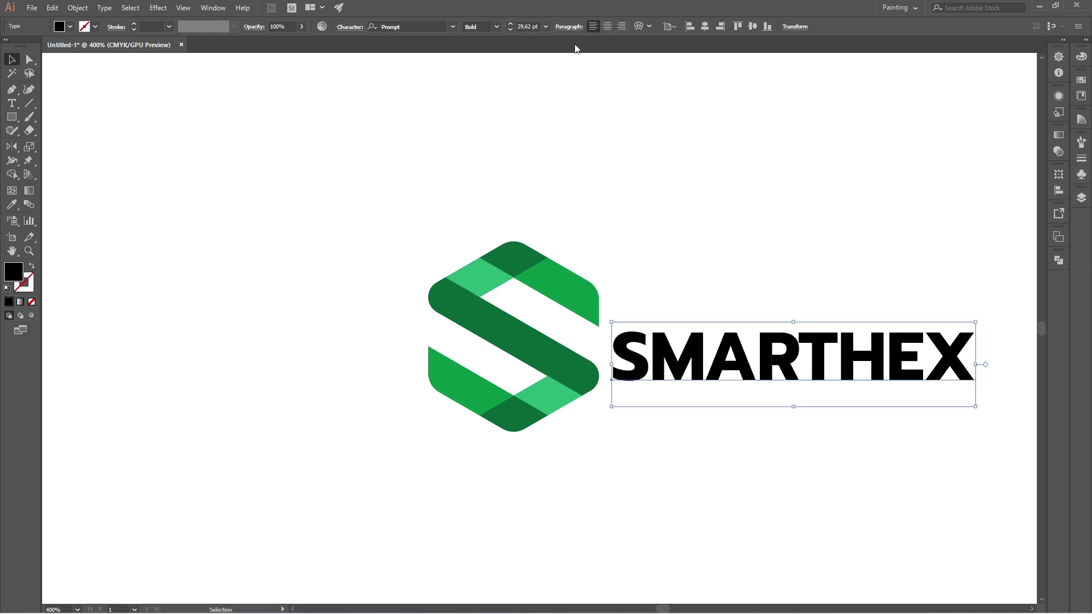
{"action": "left_click", "coordinate": [535, 27]}
{"action": "key", "text": "ctrl"}
{"action": "type", "text": "30"}
{"action": "key", "text": "Return"}
{"action": "left_click", "coordinate": [746, 460]}
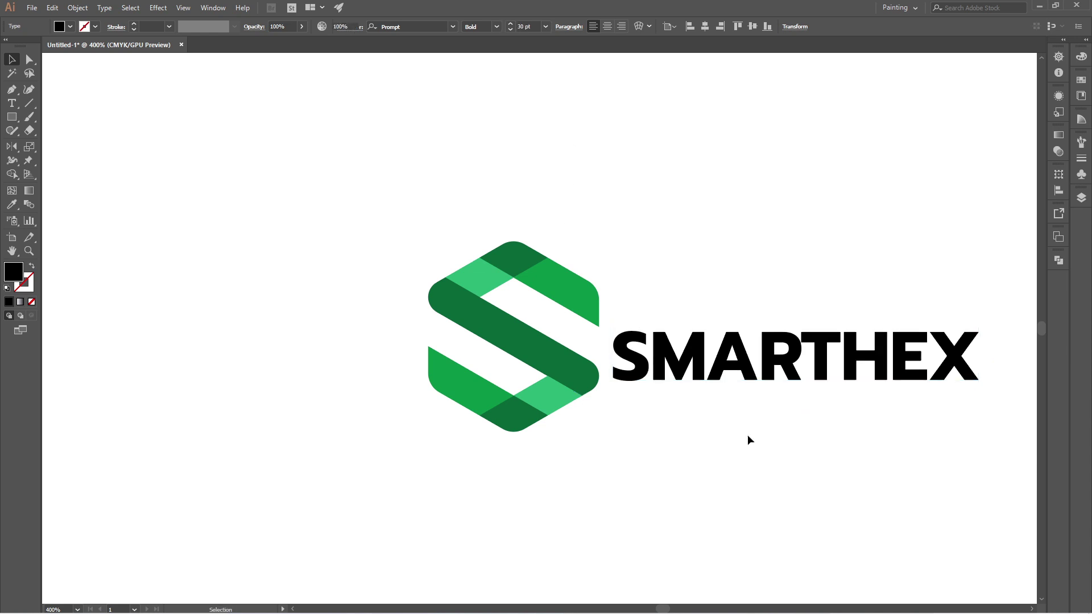
Nudge the SMARTHEX text three increments to the right to widen its gap from the S
{"action": "left_click", "coordinate": [788, 345]}
{"action": "key", "text": "Right"}
{"action": "key", "text": "Right"}
{"action": "key", "text": "Right"}
{"action": "left_click", "coordinate": [876, 435]}
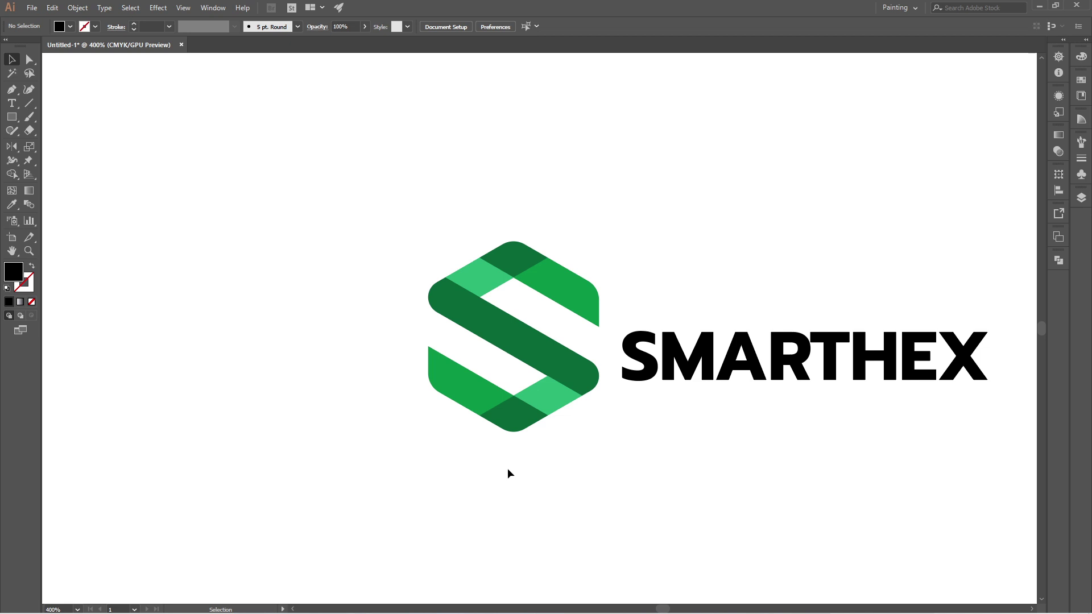
Enlarge the S and its text together to roughly one and a half times their size and move them near the artboard's centre
{"action": "left_click", "coordinate": [77, 609]}
{"action": "left_click", "coordinate": [85, 593]}
{"action": "left_click_drag", "start_coordinate": [451, 250], "coordinate": [715, 420]}
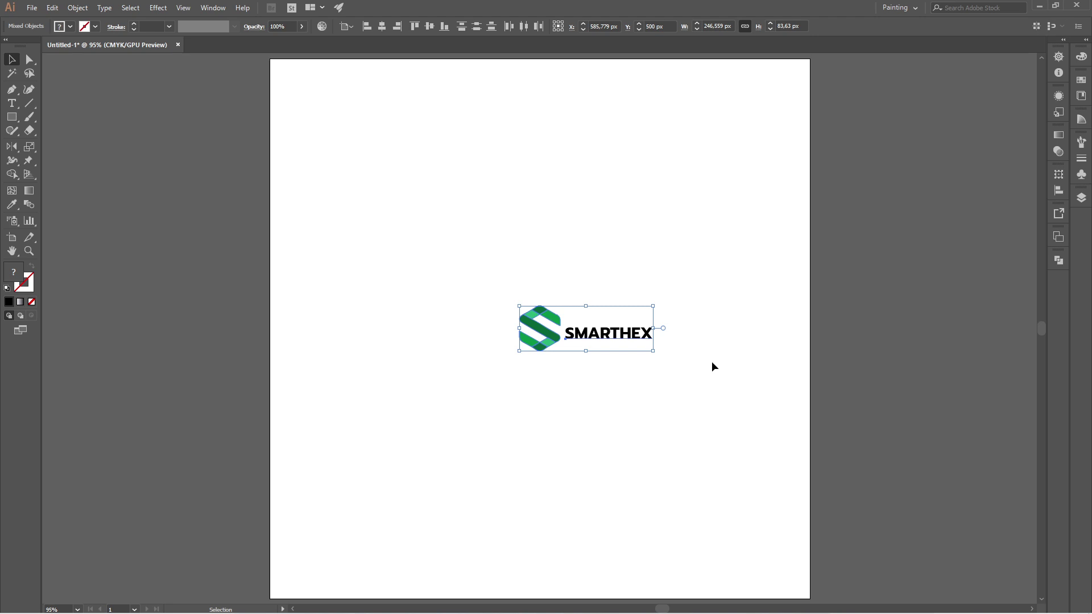
{"action": "left_click_drag", "start_coordinate": [654, 350], "coordinate": [731, 378]}
{"action": "left_click_drag", "start_coordinate": [555, 349], "coordinate": [485, 348]}
{"action": "left_click", "coordinate": [578, 454]}
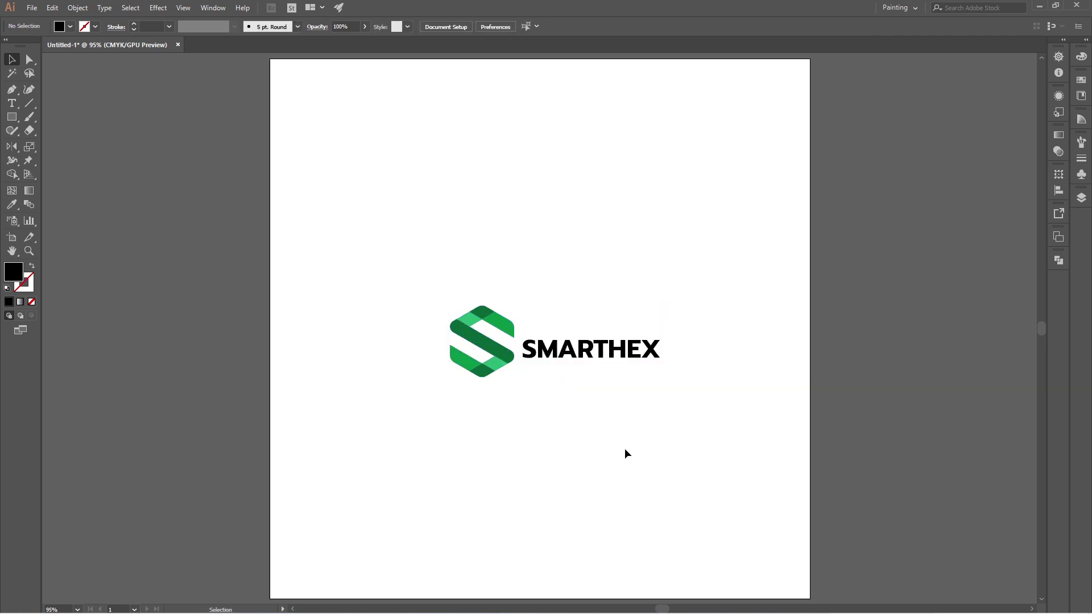